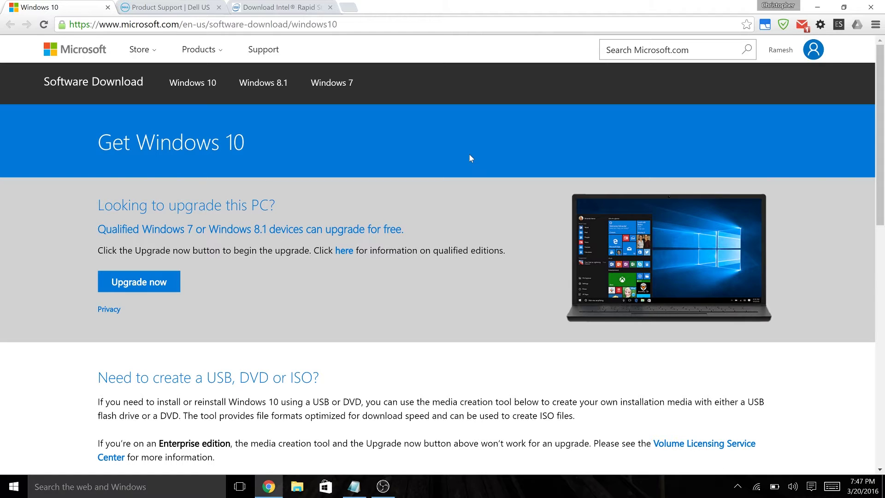
# Scroll down the Get Windows 10 page toward the media creation tool section
pyautogui.scroll(-5, 355, 302)
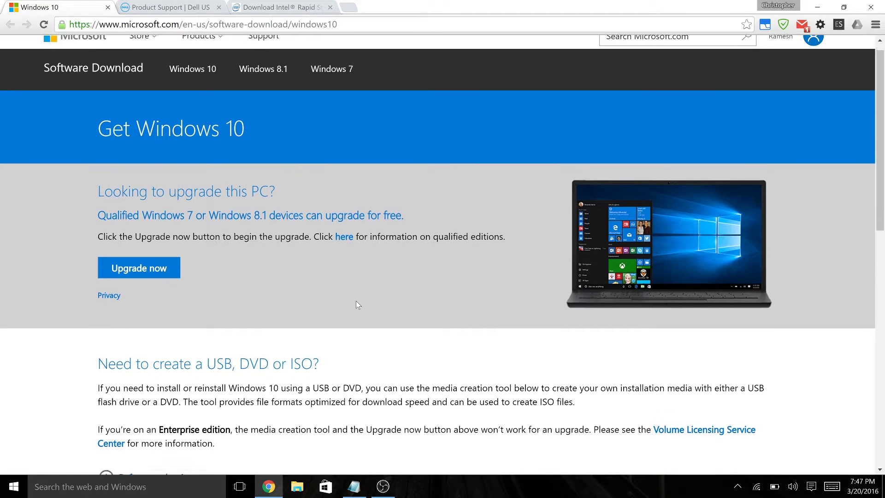
# Download MediaCreationTool.exe, run it, and accept the Windows 10 license terms
pyautogui.click(140, 415)
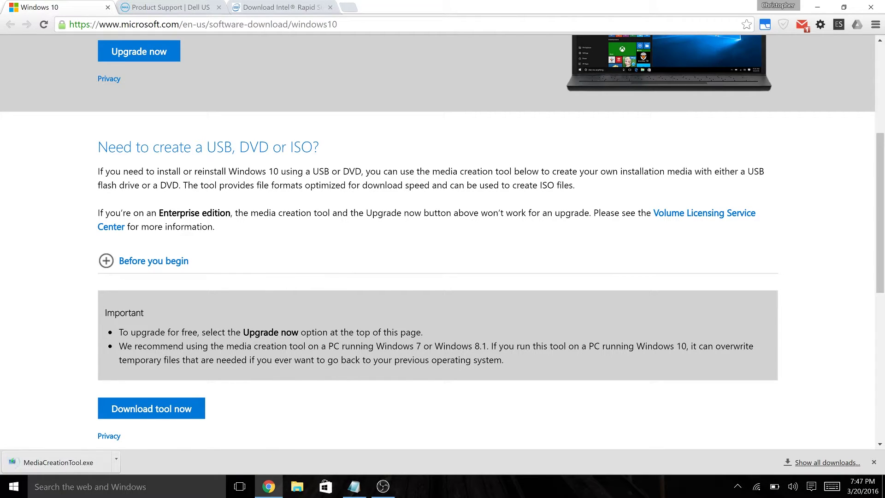
pyautogui.click(91, 469)
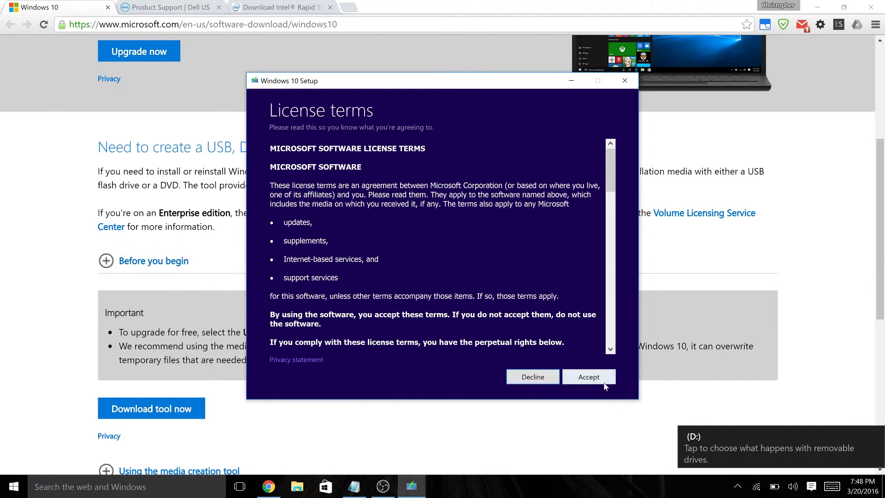
pyautogui.click(572, 377)
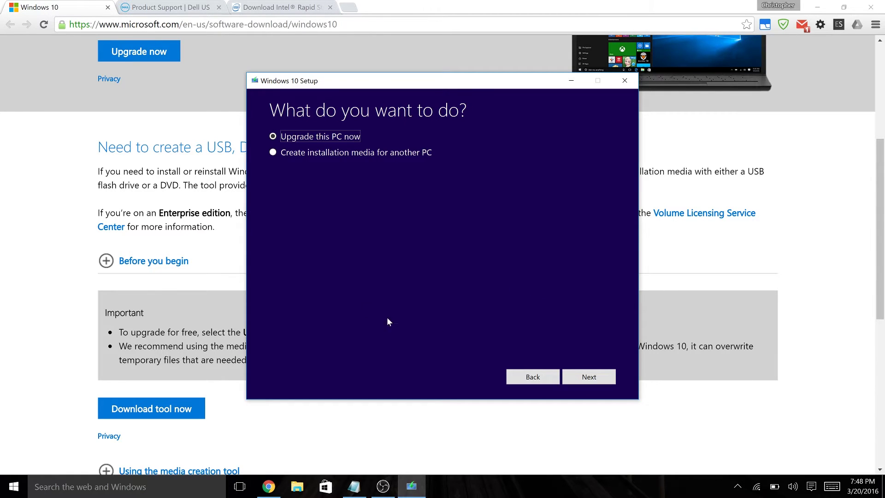
# Create installation media for another PC using the recommended 64-bit English options, targeting a USB flash drive
pyautogui.click(328, 151)
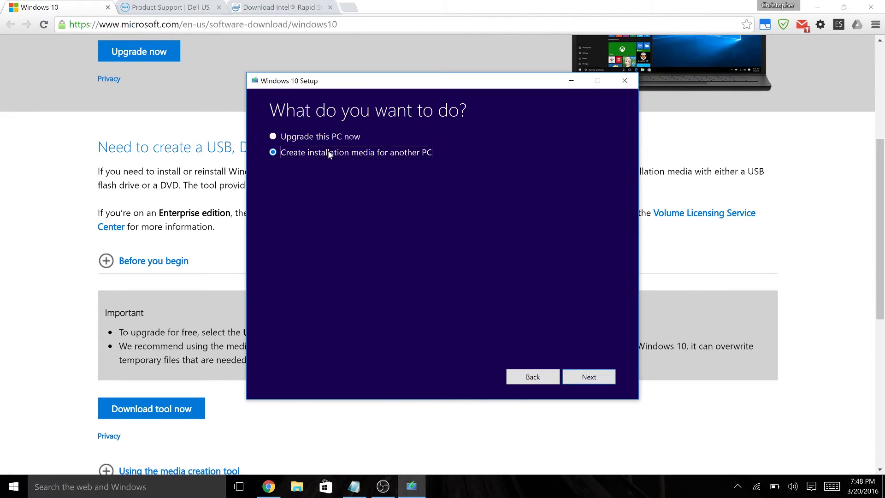
pyautogui.click(588, 379)
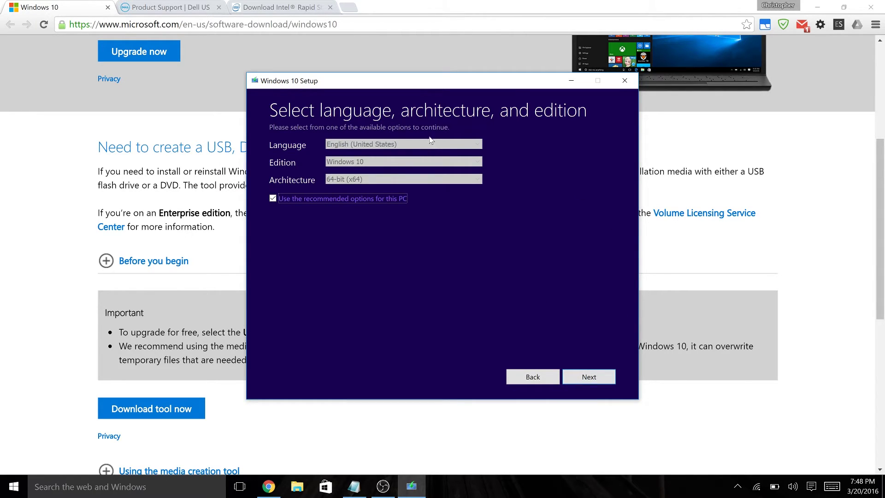
pyautogui.click(378, 200)
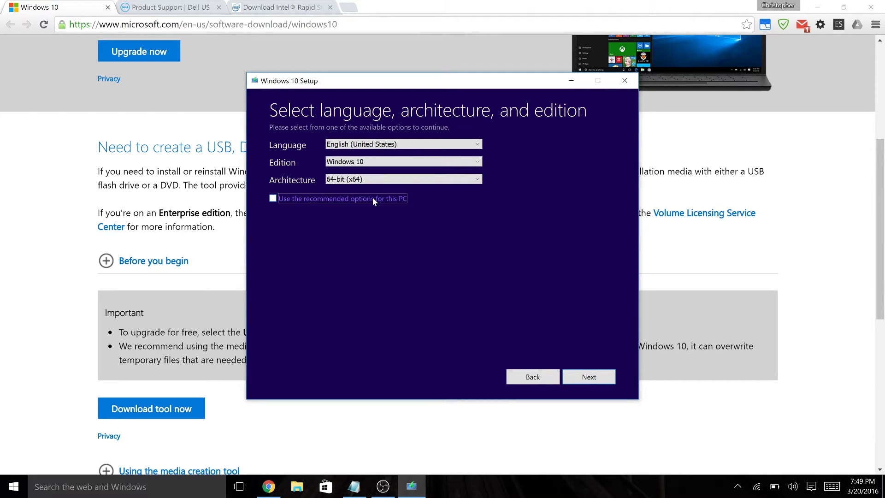
pyautogui.click(373, 199)
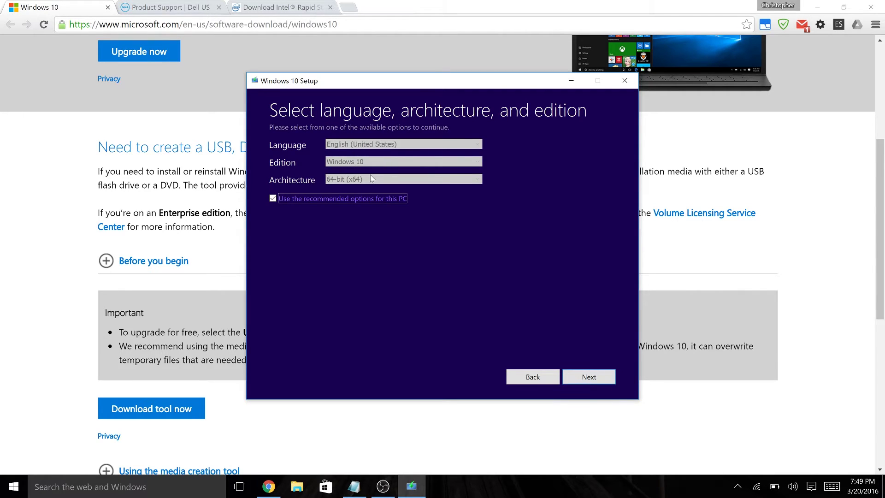
pyautogui.click(602, 380)
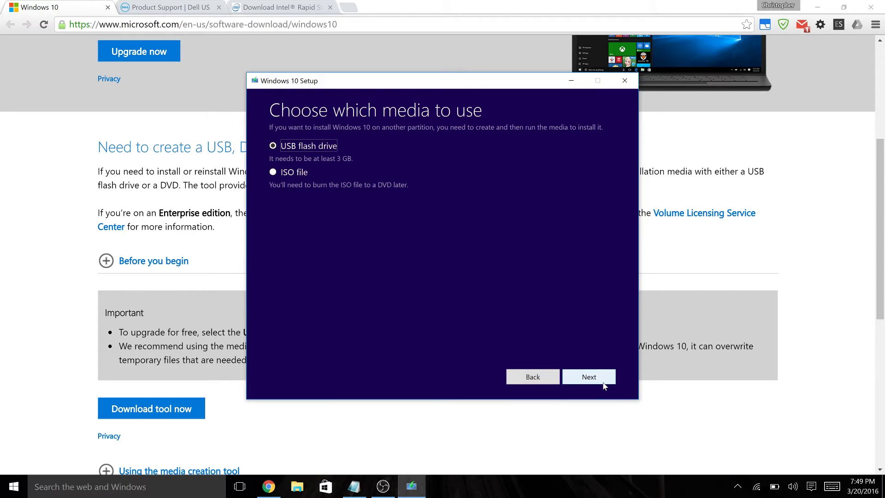
pyautogui.click(603, 381)
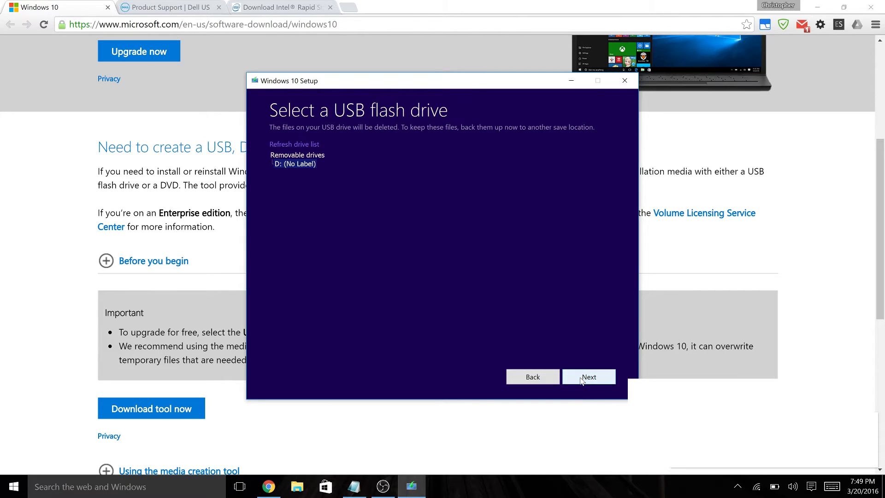
pyautogui.click(292, 166)
# Select drive D: as the target USB, verify it in This PC, and start the Windows 10 download
pyautogui.click(292, 165)
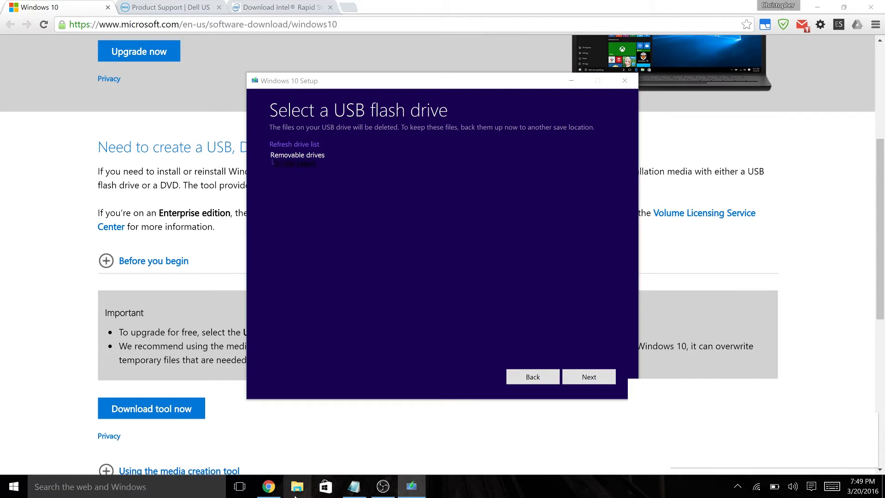
pyautogui.click(295, 493)
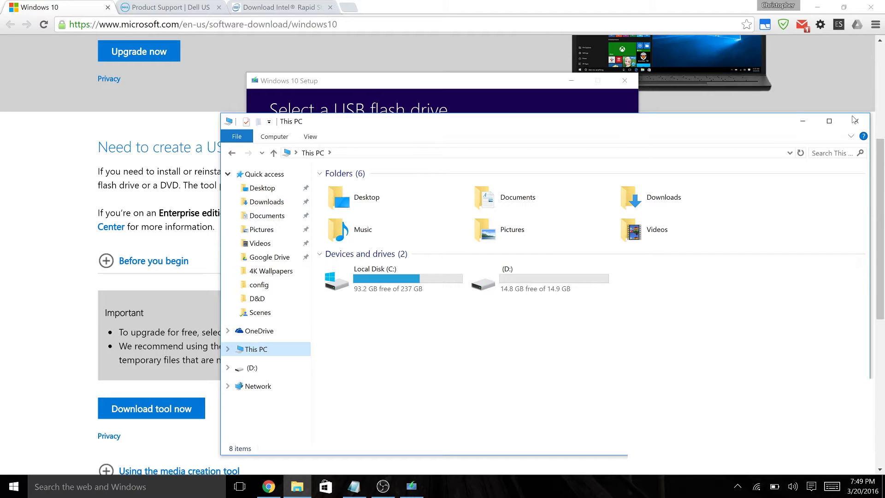
pyautogui.click(854, 120)
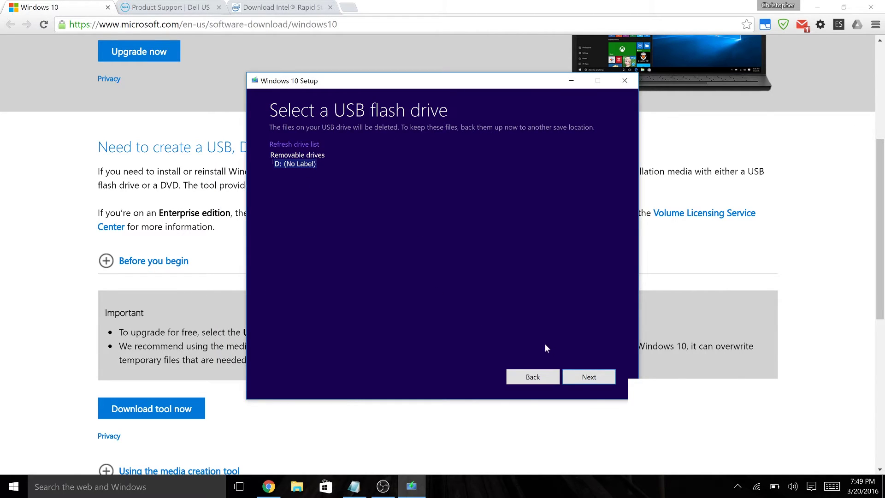
pyautogui.click(571, 375)
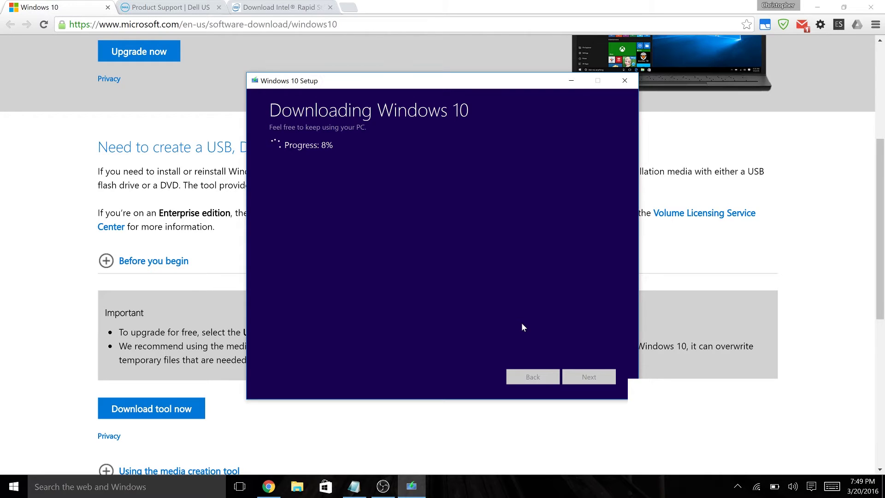
# Return to Chrome and close the Windows 10 tab to reveal the Dell XPS 13 9350 drivers page
pyautogui.click(701, 296)
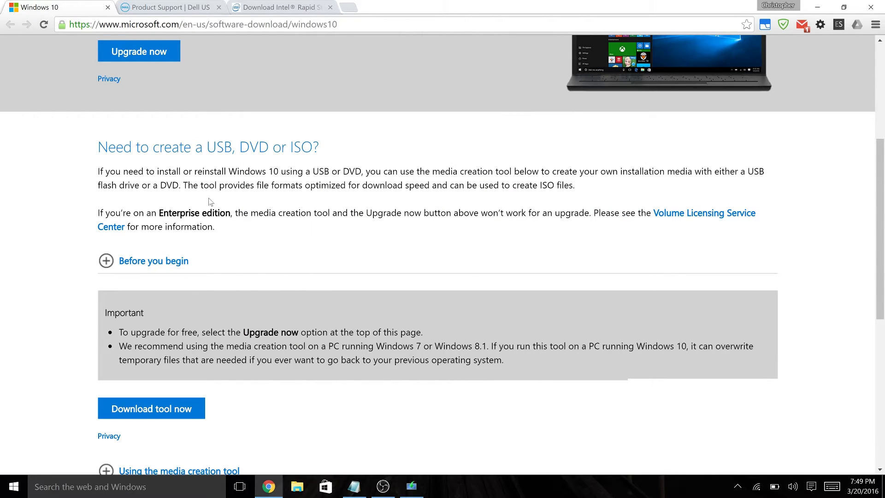
pyautogui.click(107, 7)
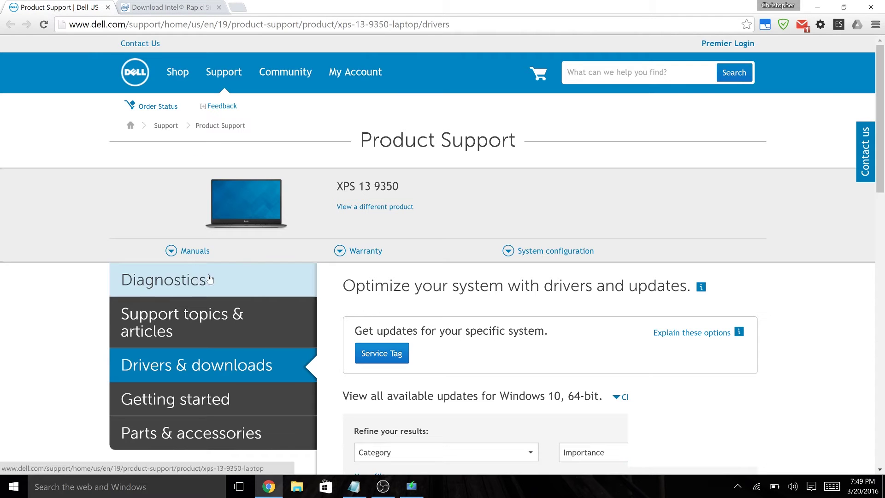
pyautogui.scroll(-9, 680, 175)
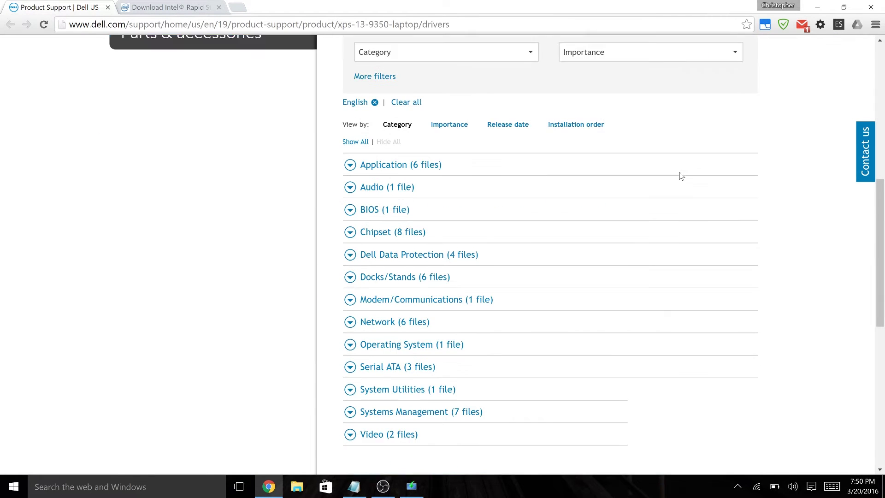
pyautogui.scroll(9, 771, 192)
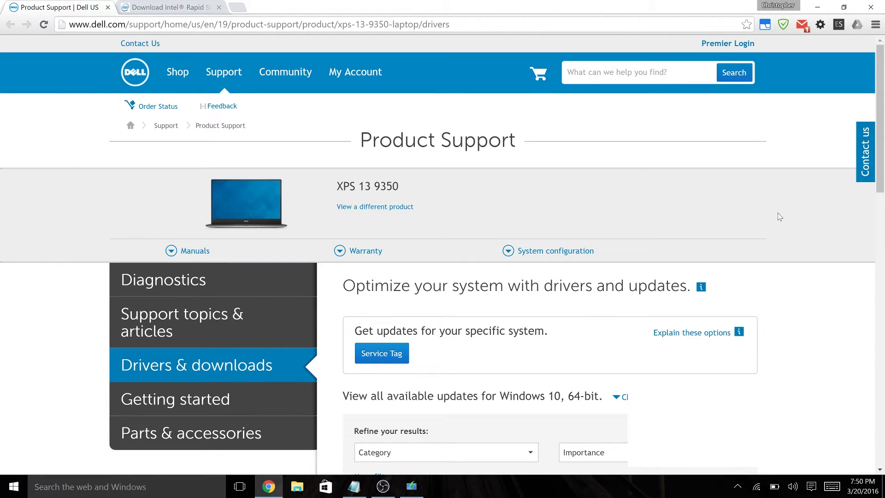
pyautogui.scroll(-8, 385, 383)
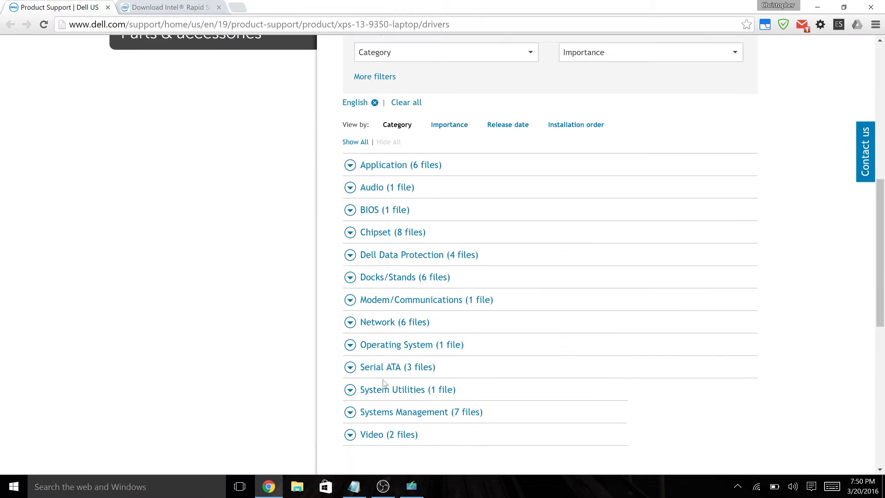
# Expand the Network category and download the Dell Wireless 1820A WiFi Driver (30.33 MB)
pyautogui.click(377, 320)
pyautogui.scroll(-7, 682, 251)
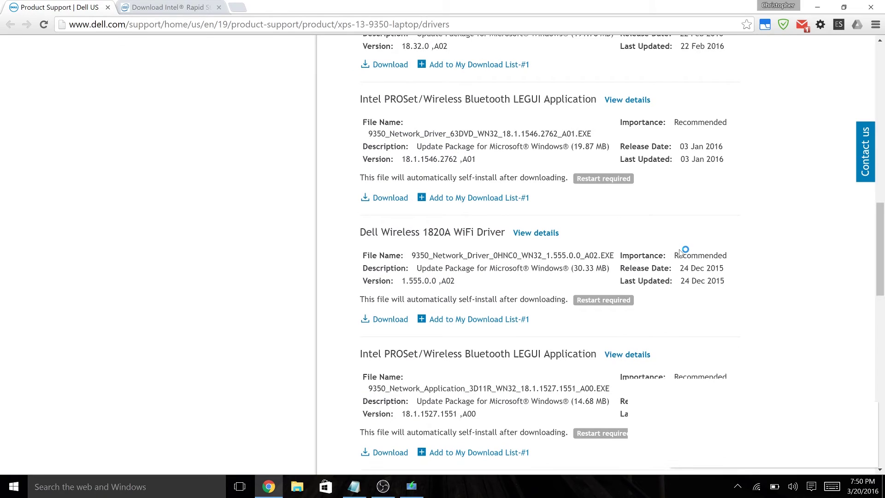
pyautogui.moveTo(404, 245)
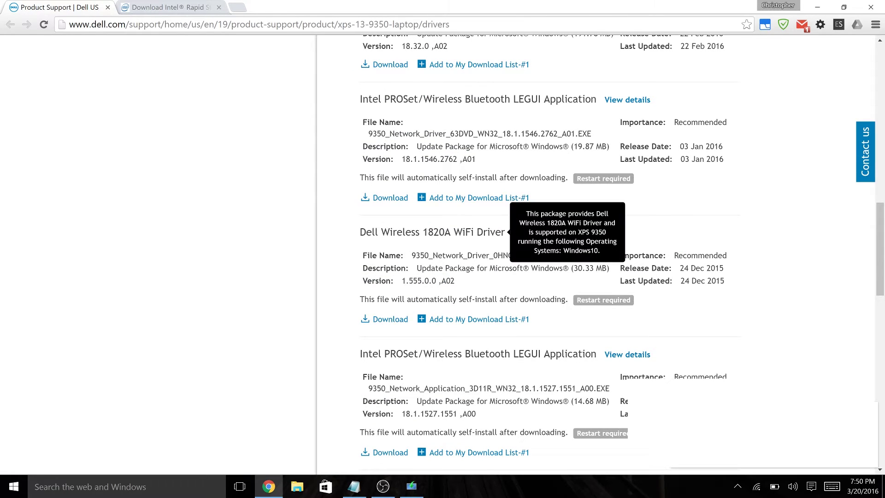
pyautogui.moveTo(366, 232); pyautogui.dragTo(550, 233)
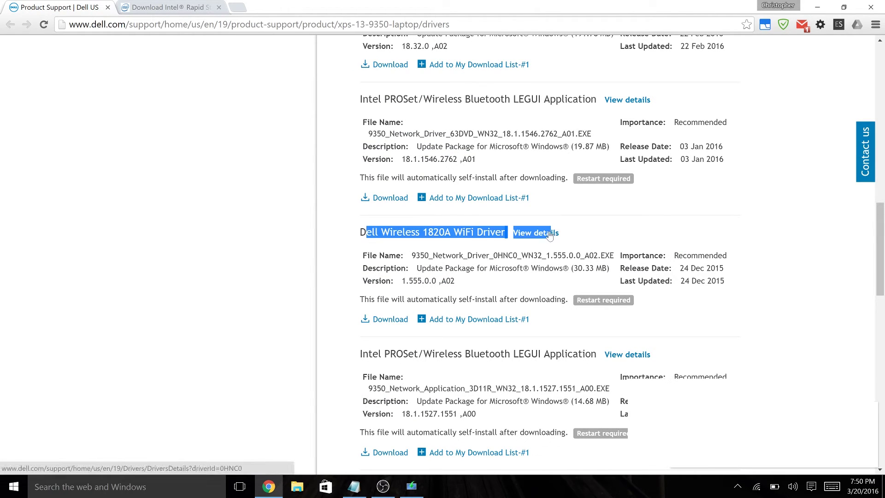
pyautogui.click(378, 322)
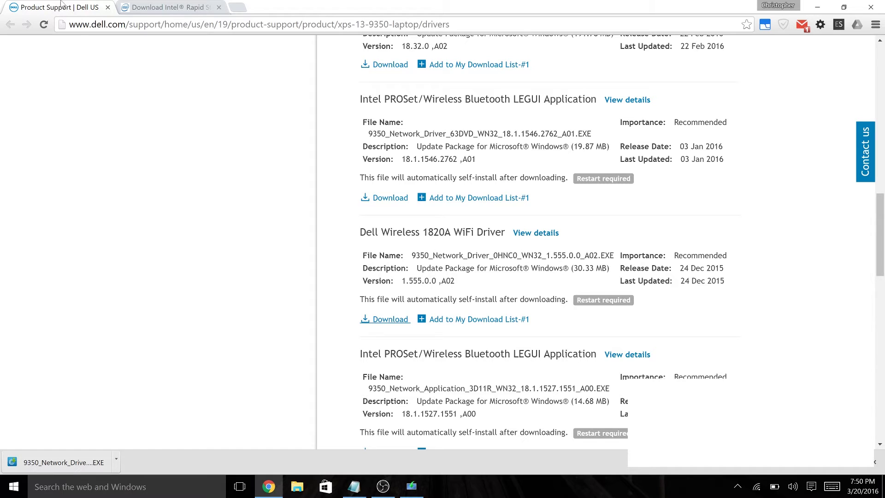
# Close the Dell tab and download Intel's f6flpy-x64.zip RST RAID driver after accepting its license
pyautogui.click(107, 7)
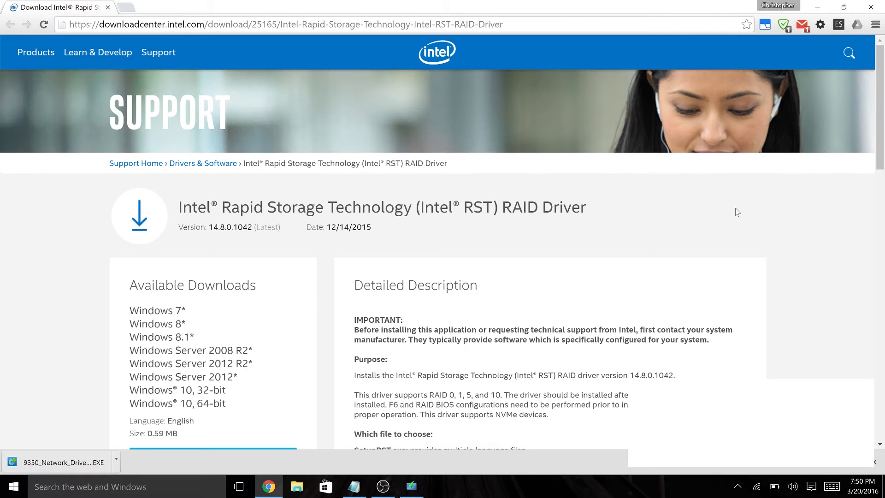
pyautogui.scroll(-1, 759, 207)
pyautogui.scroll(-1, 783, 185)
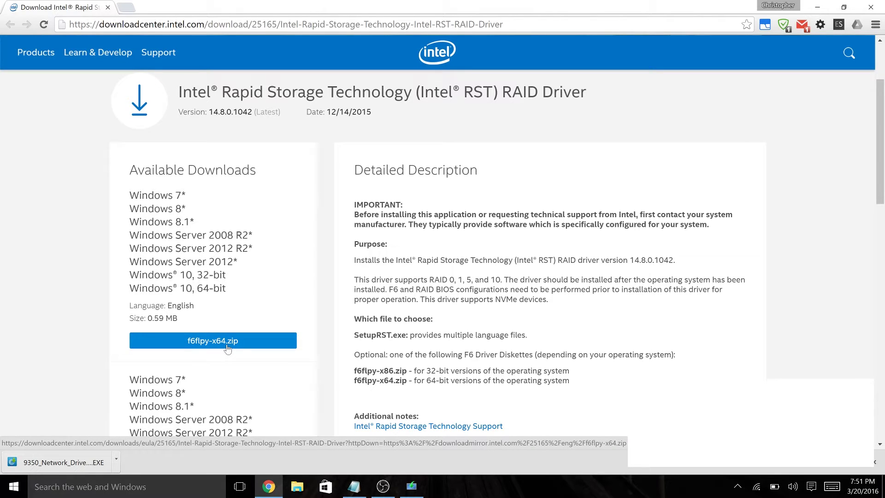
pyautogui.click(227, 347)
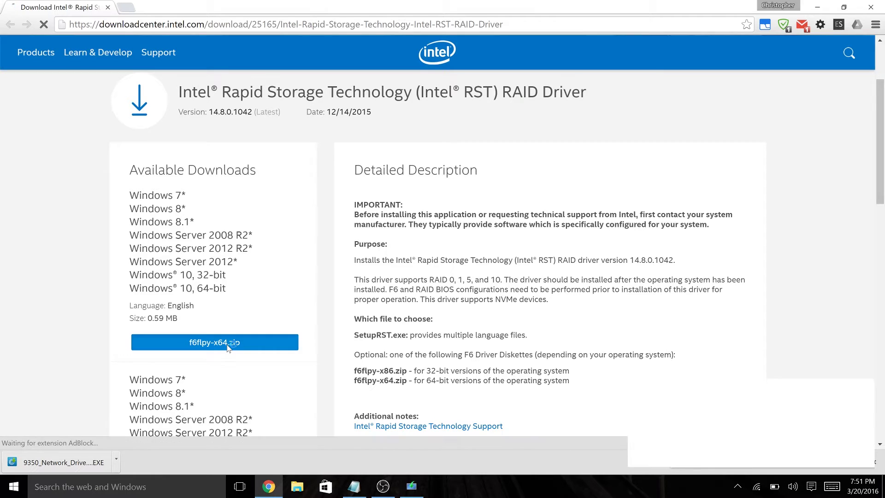
pyautogui.scroll(-3, 613, 267)
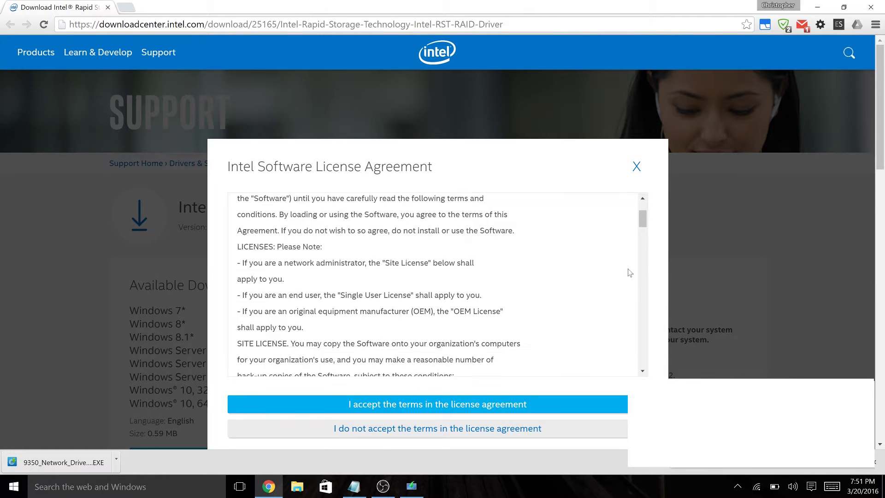
pyautogui.click(571, 409)
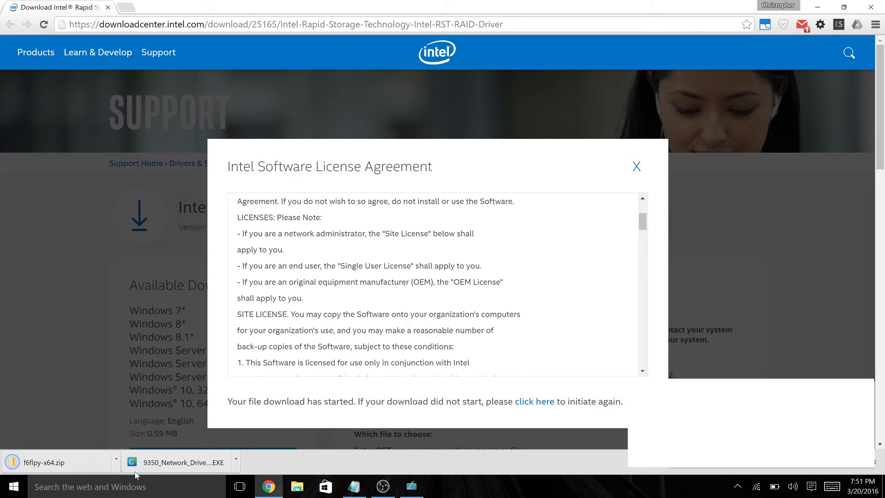
pyautogui.click(116, 460)
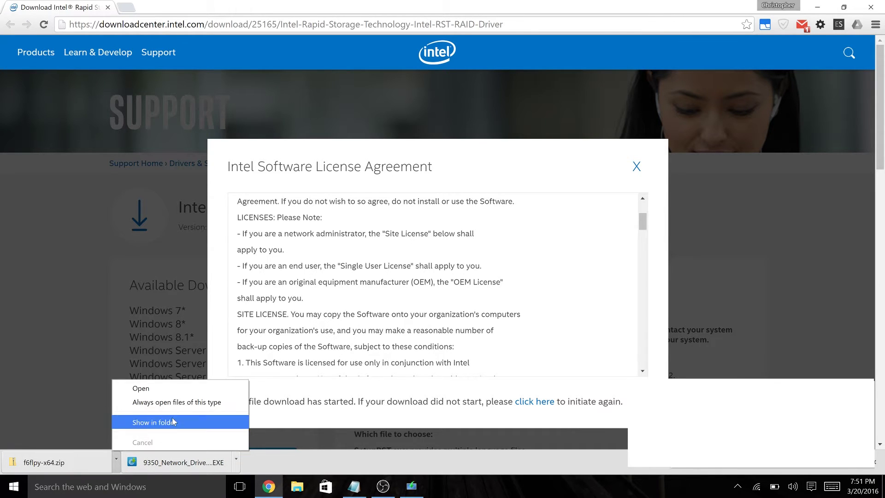
# Extract f6flpy-x64.zip into a new f6flpy-x64 folder in Downloads, then minimize Explorer
pyautogui.click(176, 421)
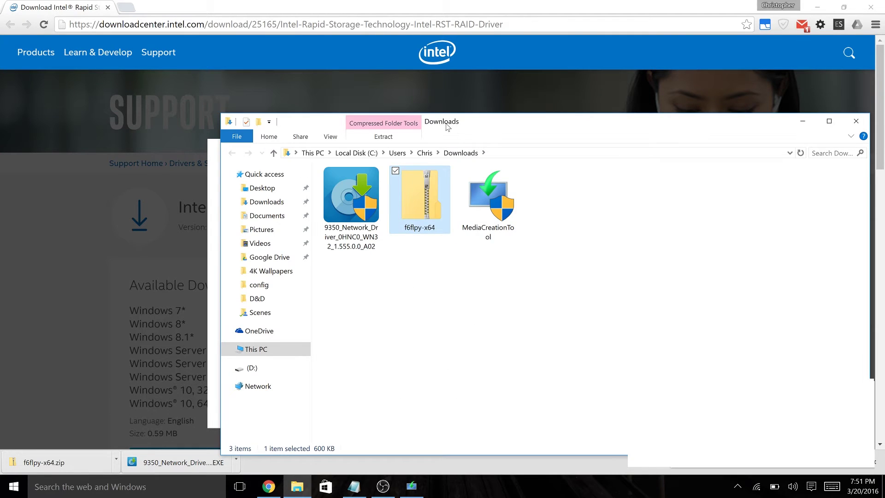
pyautogui.moveTo(442, 125); pyautogui.dragTo(322, 71)
pyautogui.rightClick(299, 149)
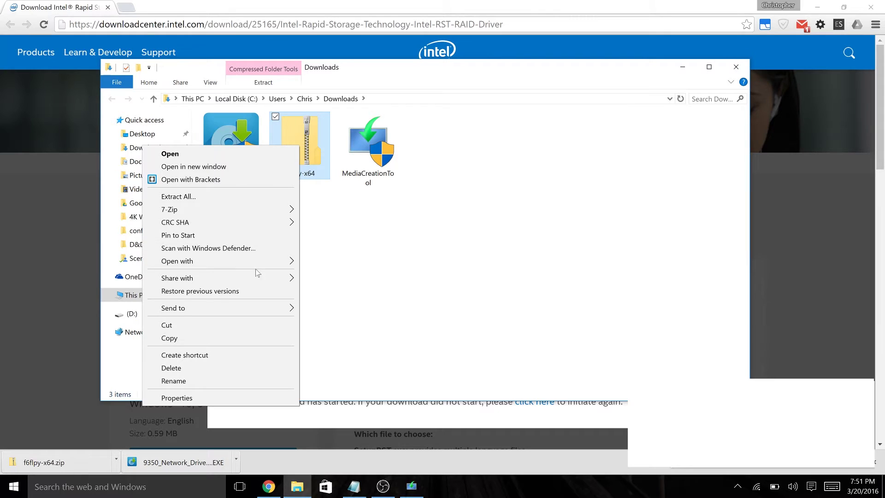
pyautogui.click(272, 196)
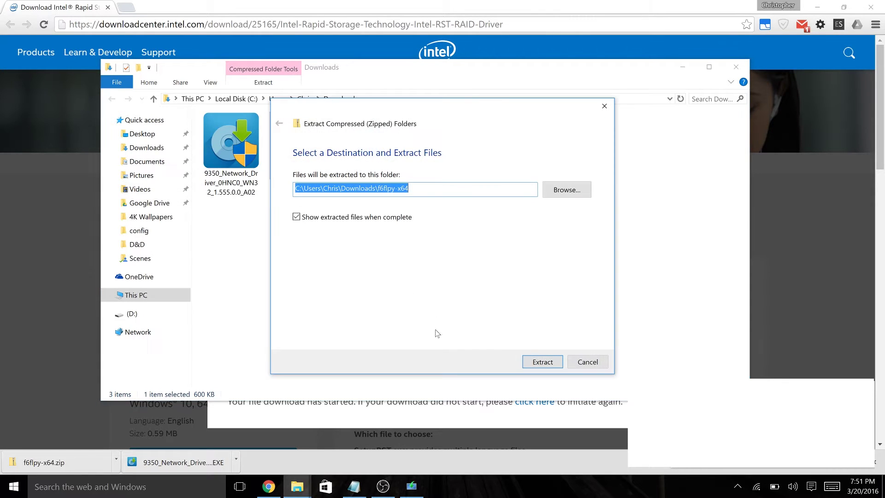
pyautogui.click(356, 217)
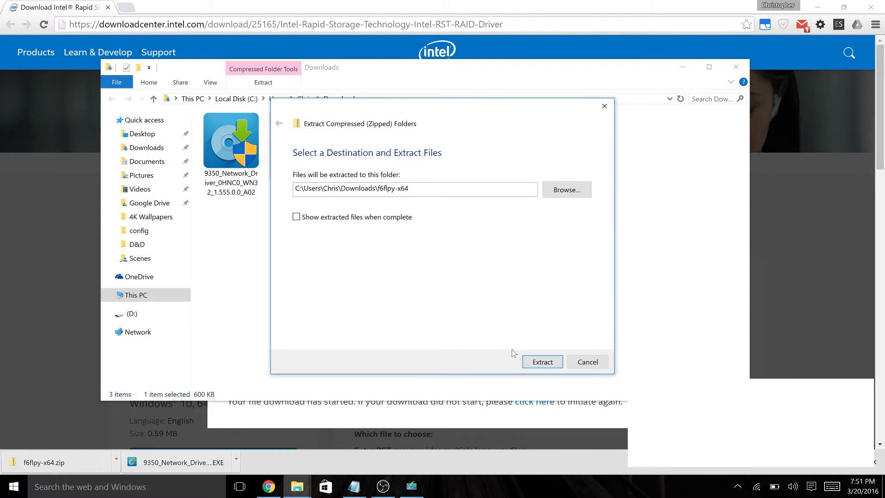
pyautogui.click(531, 361)
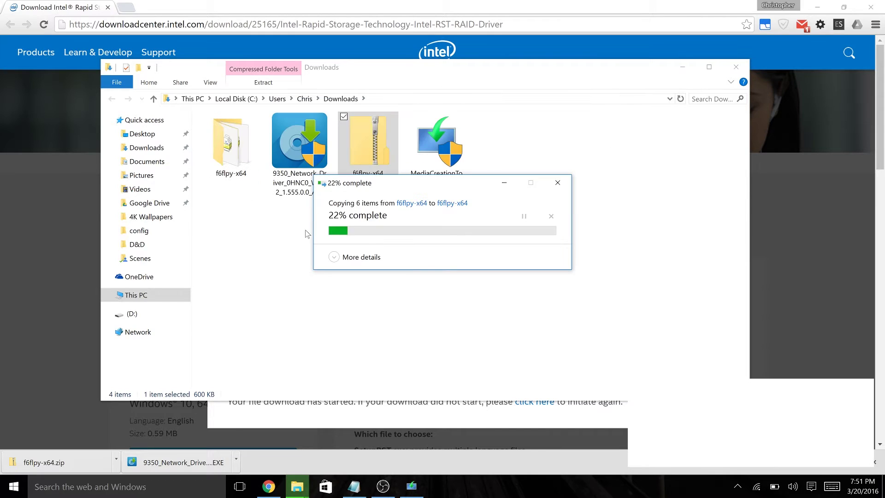
pyautogui.click(249, 149)
pyautogui.click(258, 260)
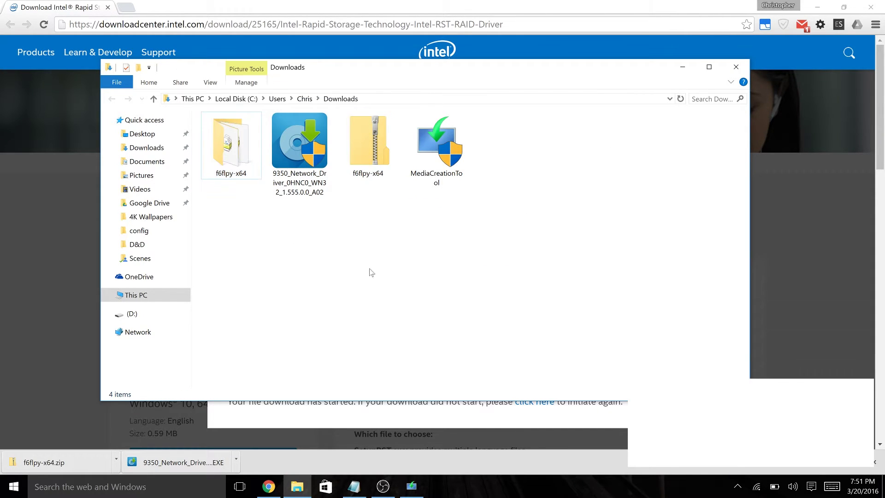
pyautogui.click(682, 67)
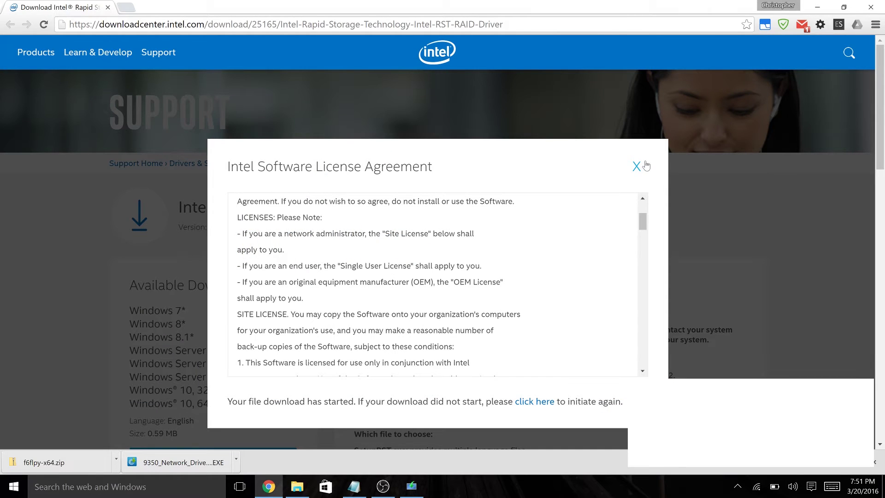
# Close Chrome and finish Windows 10 Setup once the USB flash drive is ready
pyautogui.click(871, 7)
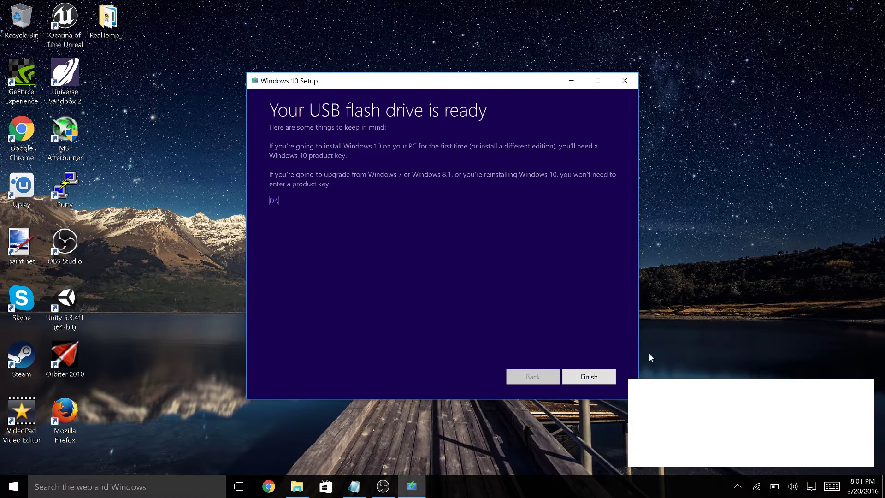
pyautogui.click(589, 377)
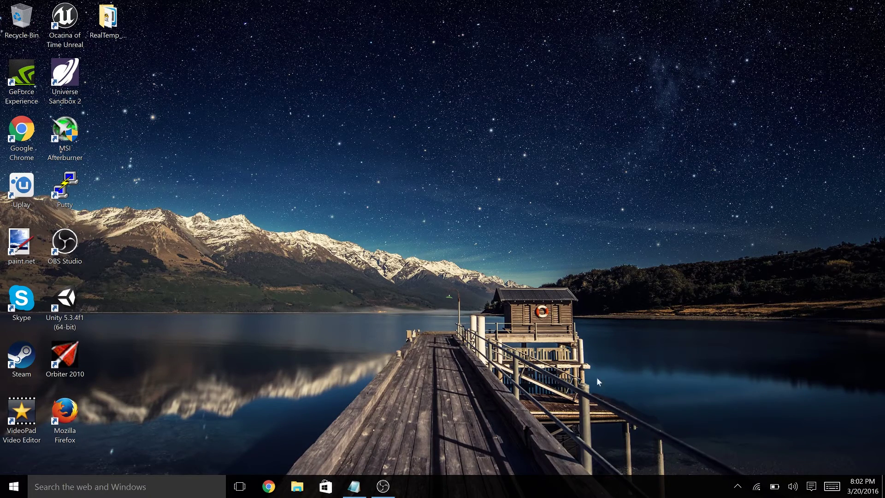
# Create a new folder named 'Drivers' at the root of ESD-USB (D:) and open it
pyautogui.press('super+e')
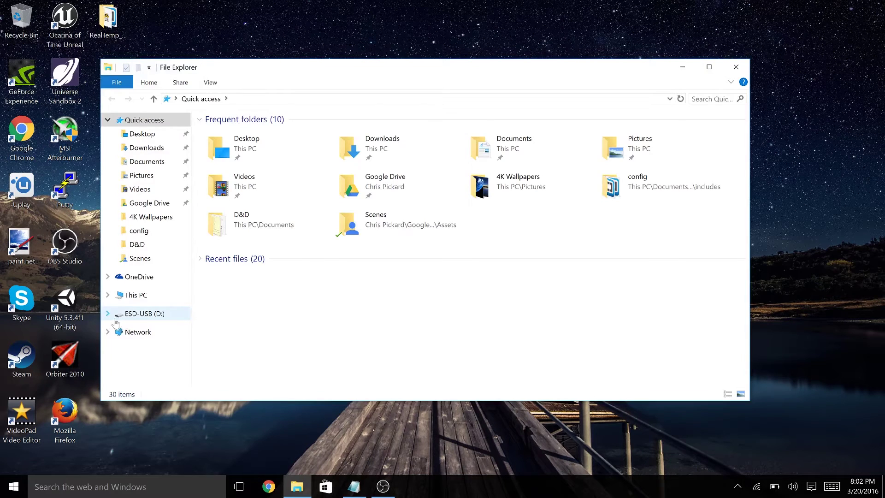
pyautogui.click(141, 314)
pyautogui.click(376, 282)
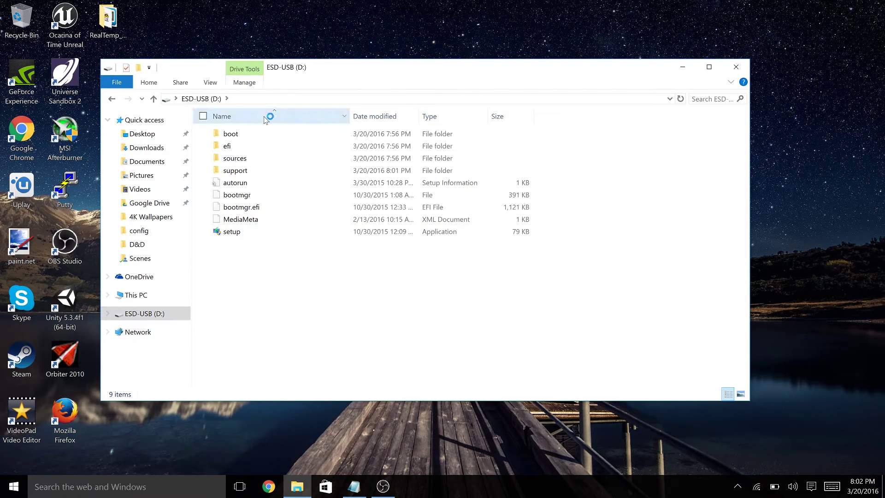
pyautogui.rightClick(334, 290)
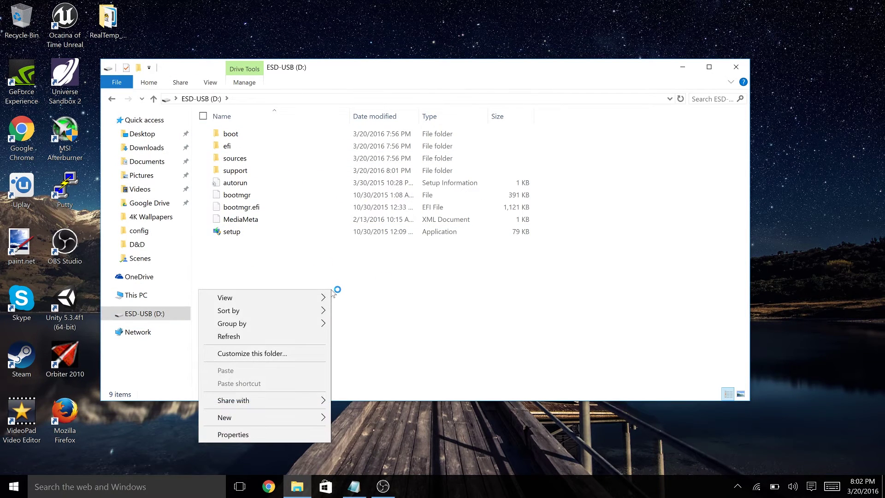
pyautogui.moveTo(293, 419)
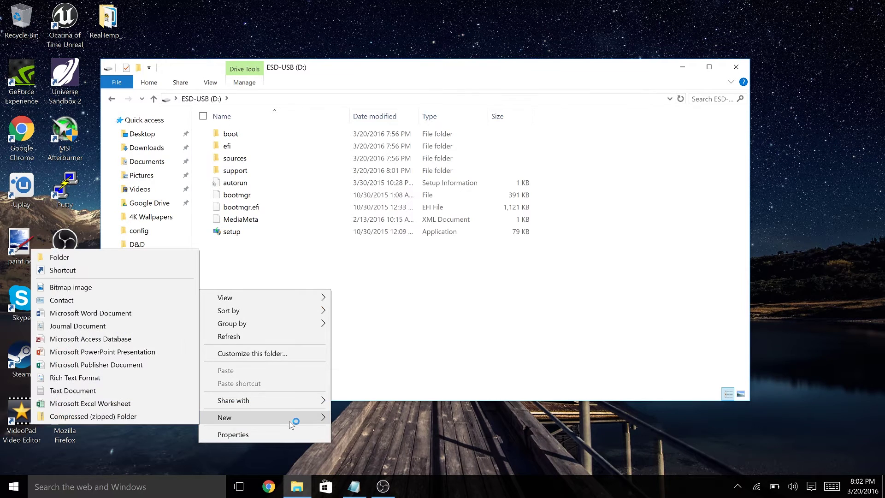
pyautogui.click(93, 258)
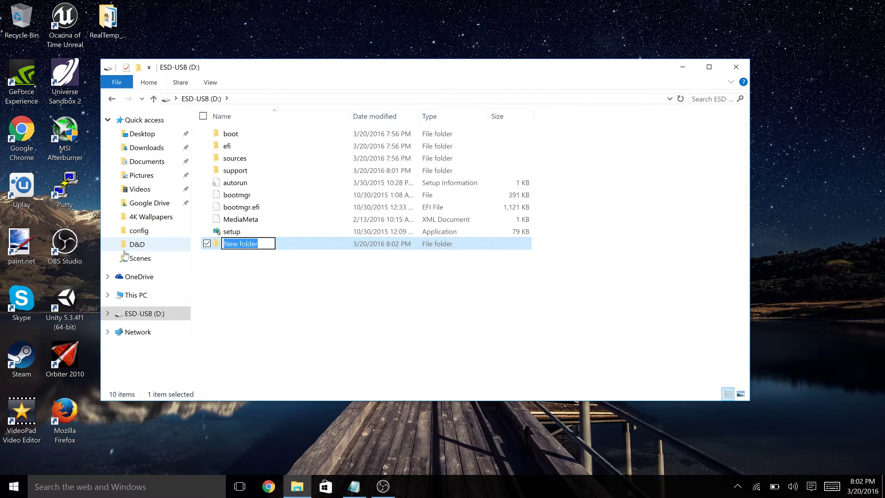
pyautogui.write('Drivers')
pyautogui.press('Return')
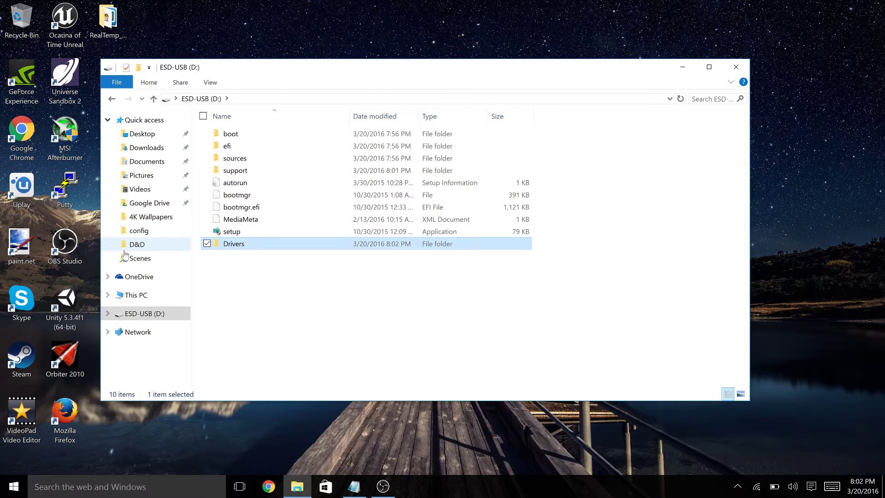
pyautogui.doubleClick(375, 242)
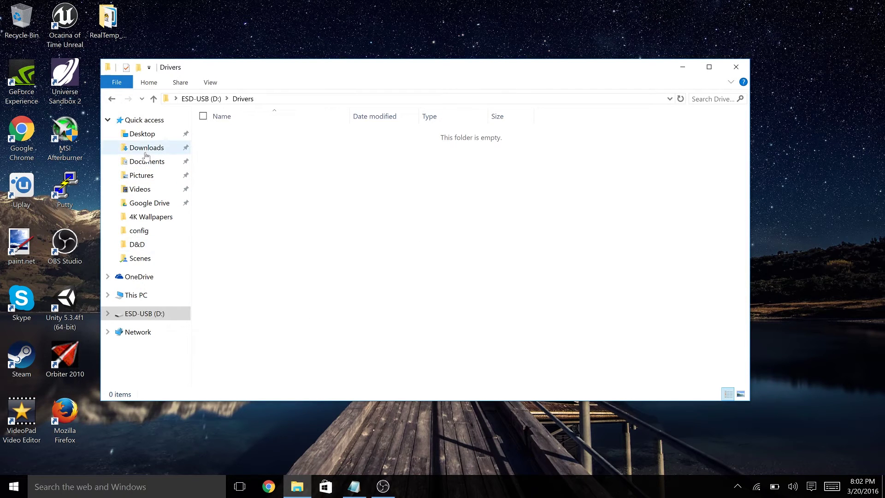
# Open Downloads in a second window and copy the f6flpy-x64 driver files into the USB's Drivers folder
pyautogui.rightClick(145, 152)
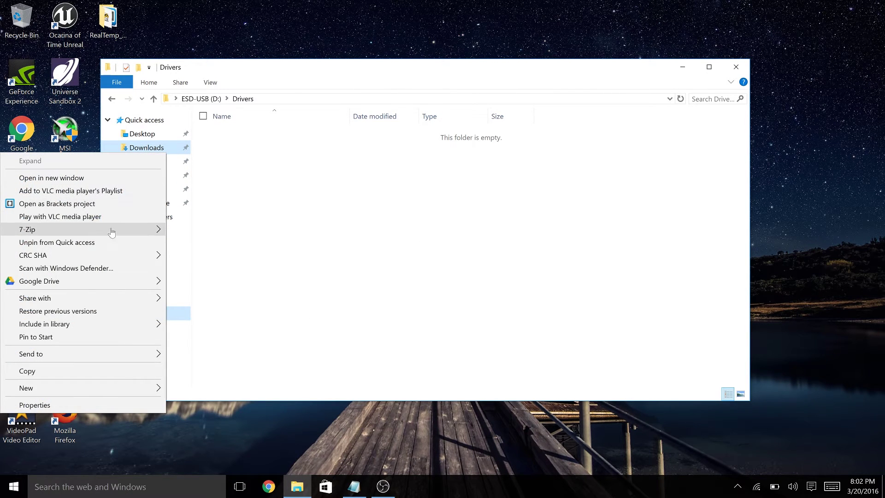
pyautogui.click(130, 178)
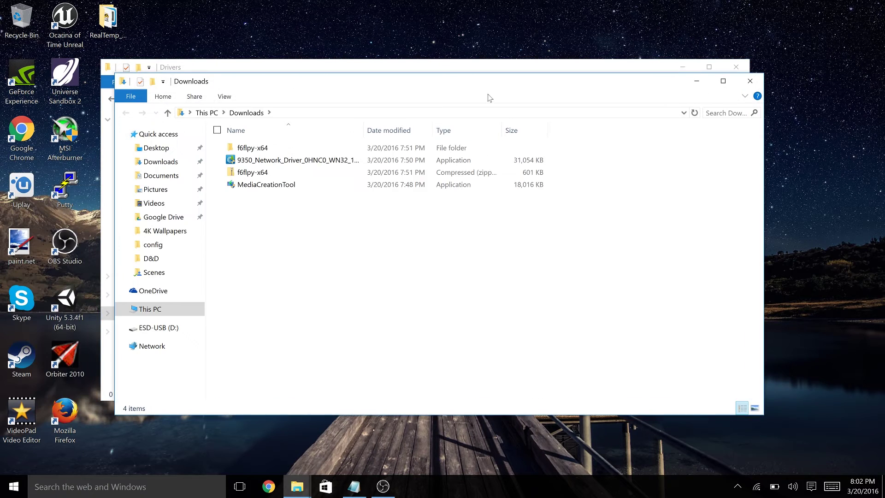
pyautogui.moveTo(489, 89); pyautogui.dragTo(849, 135)
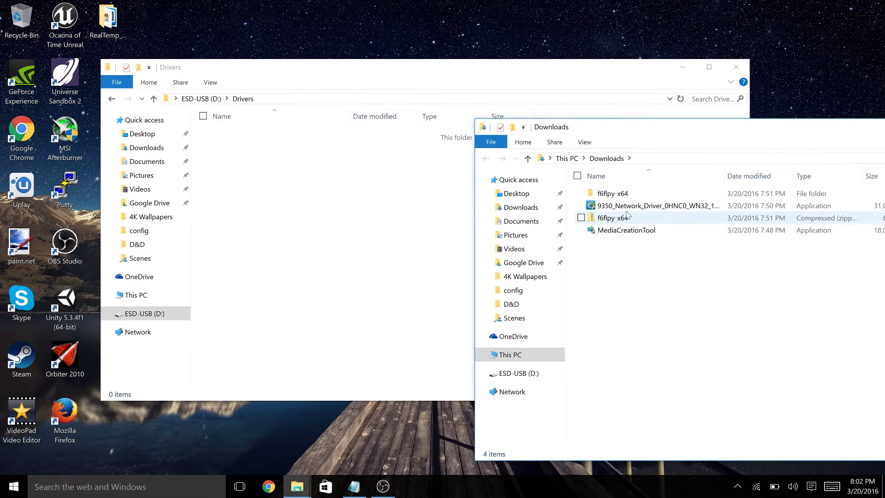
pyautogui.moveTo(632, 193); pyautogui.dragTo(277, 267)
pyautogui.click(784, 286)
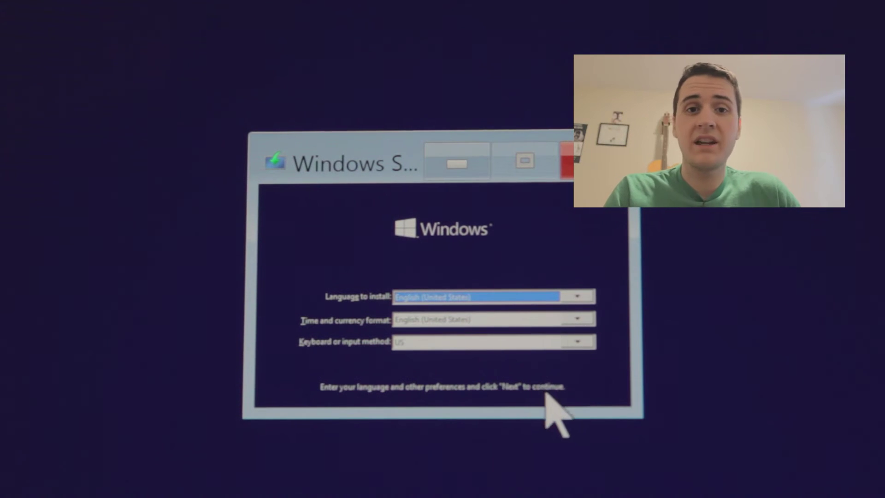
# Scroll down and back up through the Windows Setup screen
pyautogui.scroll(-2, 574, 350)
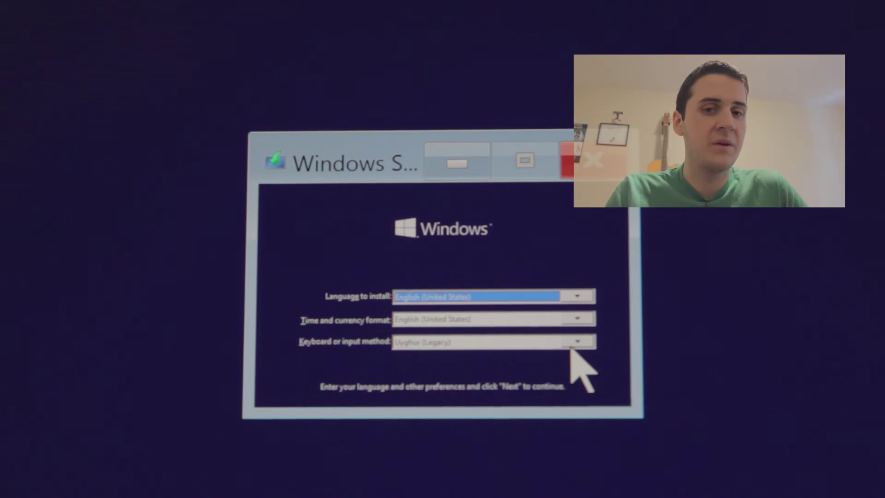
pyautogui.scroll(2, 572, 349)
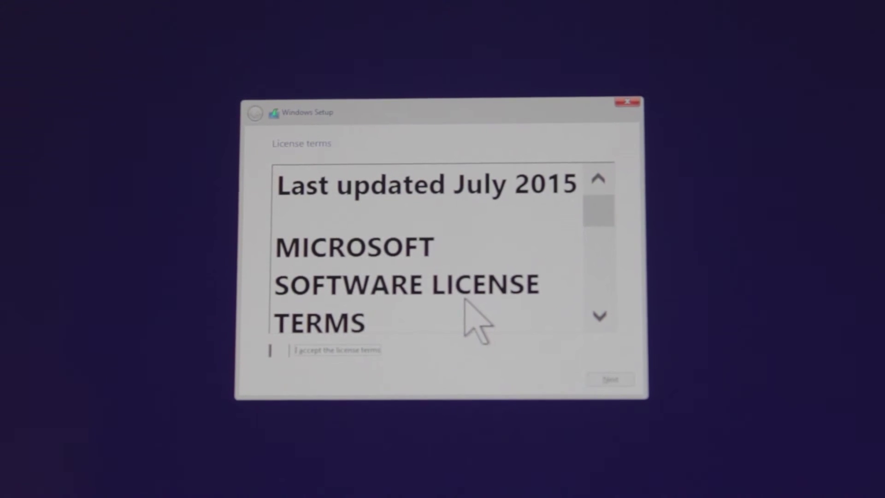
# Accept the license terms and choose 'Custom: Install Windows only (advanced)'
pyautogui.press('space')
pyautogui.press('Return')
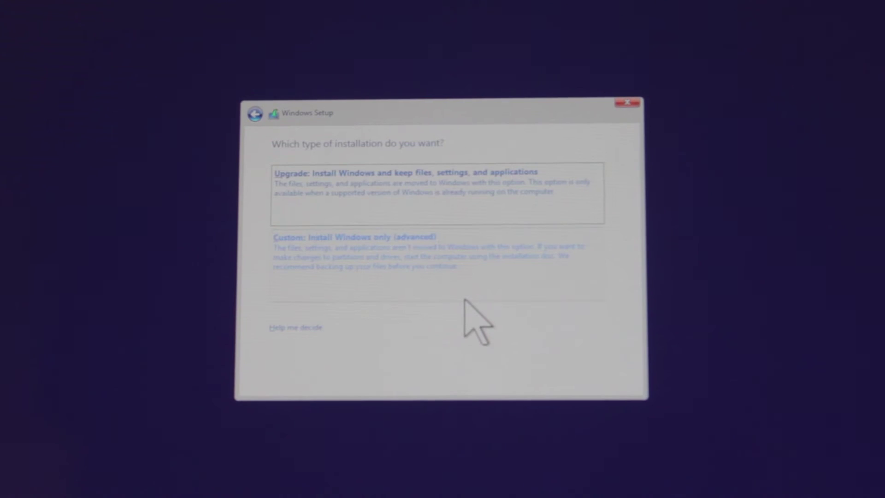
pyautogui.press('c')
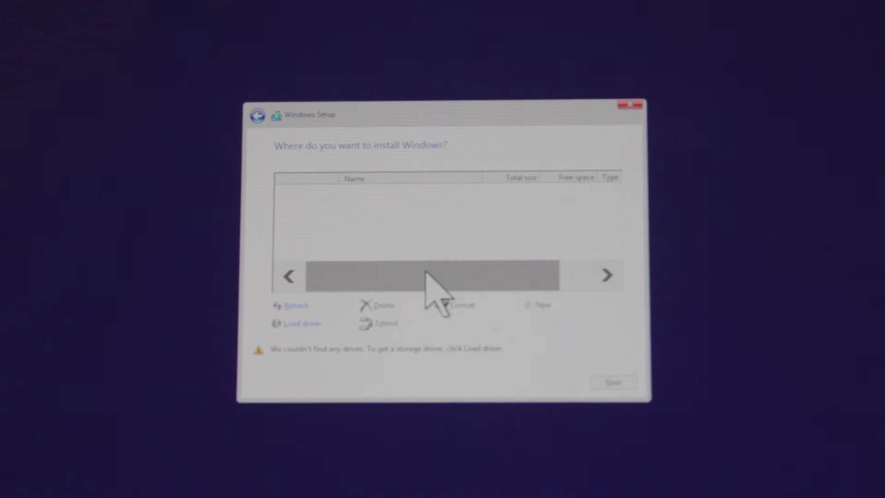
# Load the Intel Chipset SATA RAID Controller driver from the USB's Drivers\f6flpy-x64 folder
pyautogui.click(304, 323)
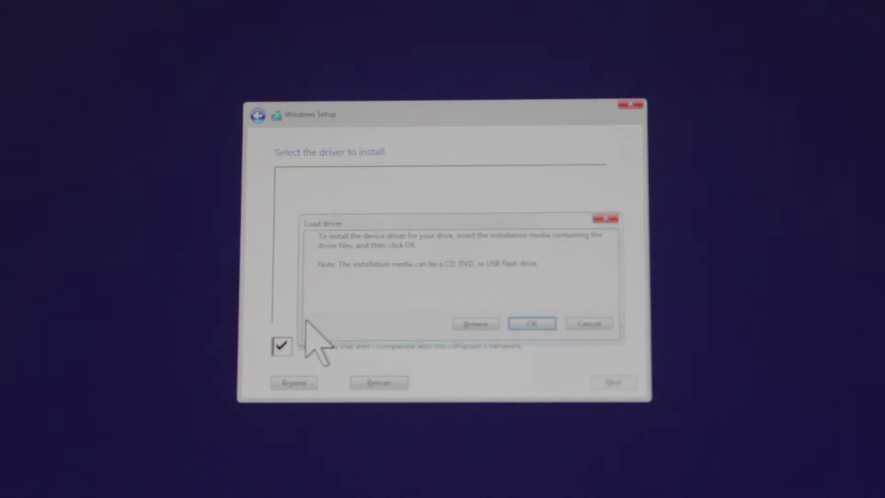
pyautogui.click(467, 322)
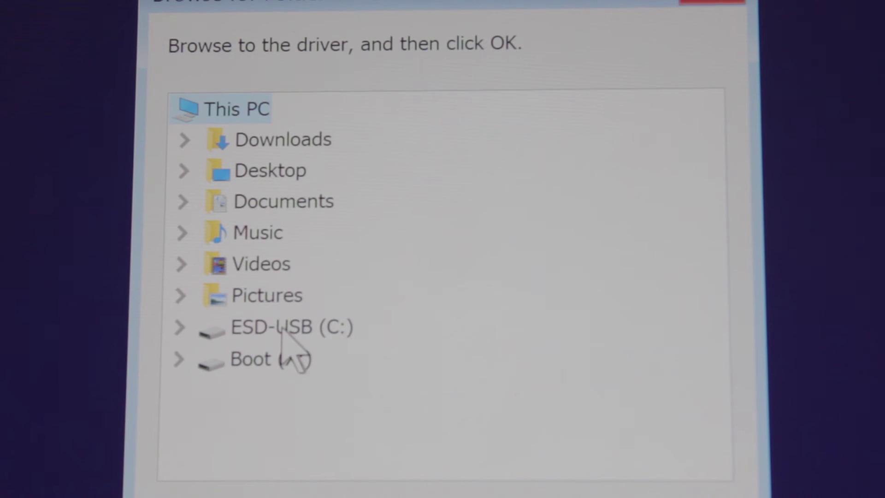
pyautogui.click(184, 328)
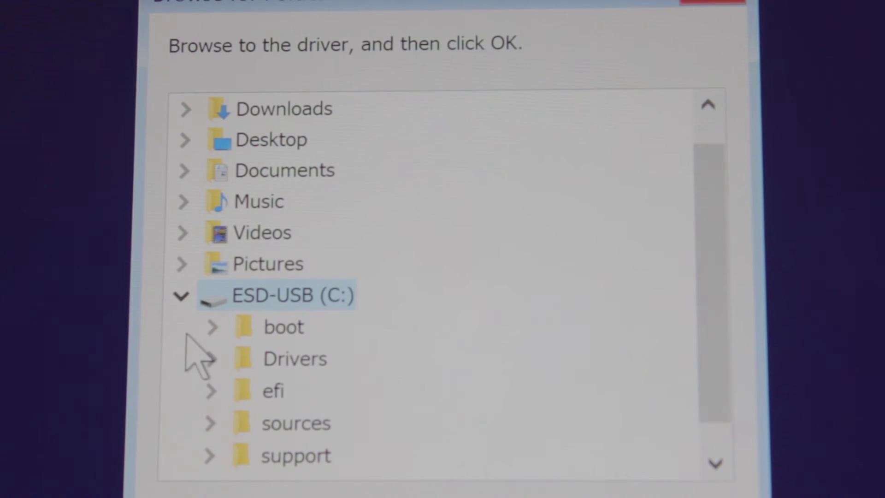
pyautogui.click(298, 366)
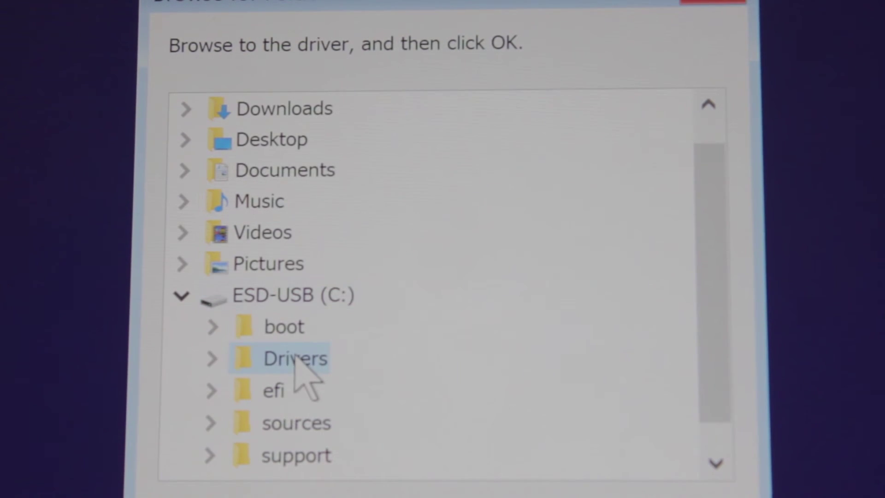
pyautogui.click(211, 359)
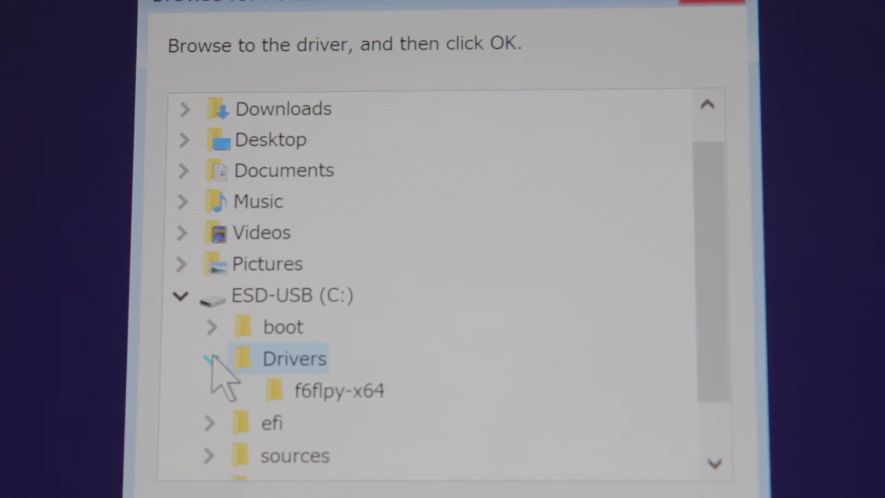
pyautogui.click(302, 394)
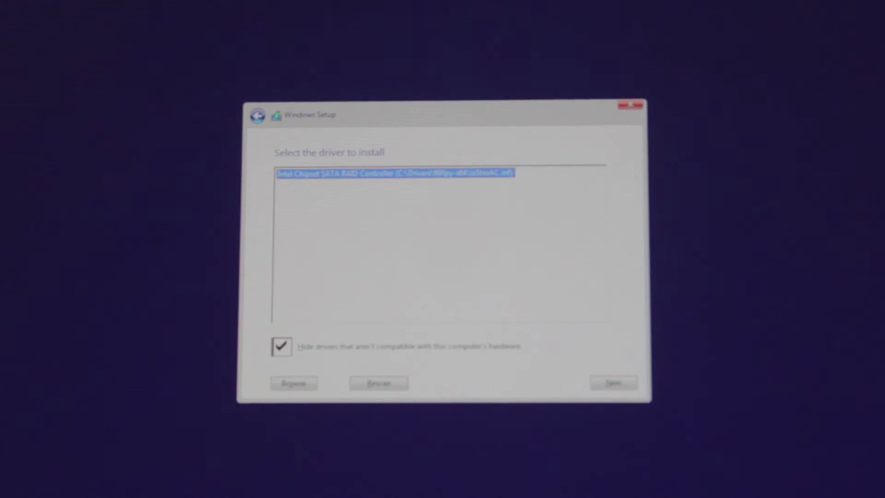
pyautogui.click(620, 387)
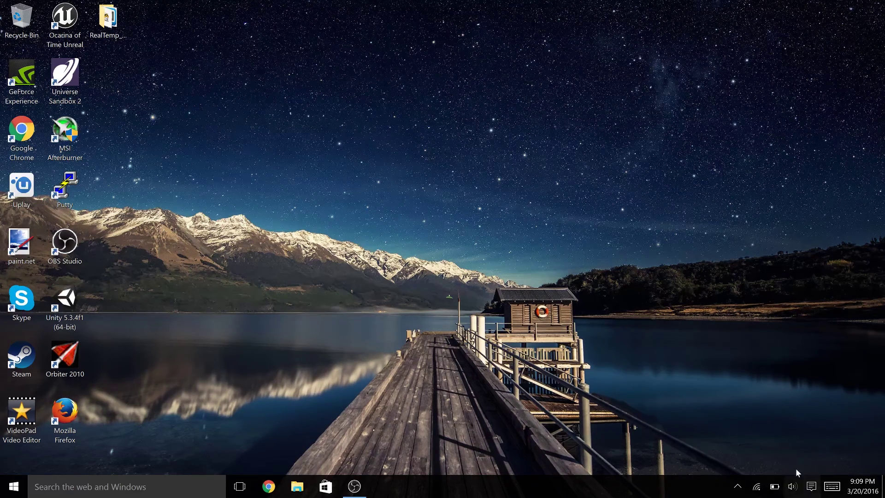
# Install the Dell Wireless 1820A WiFi driver by running the 9350 network driver in ESD-USB (D:)\Drivers
pyautogui.click(757, 486)
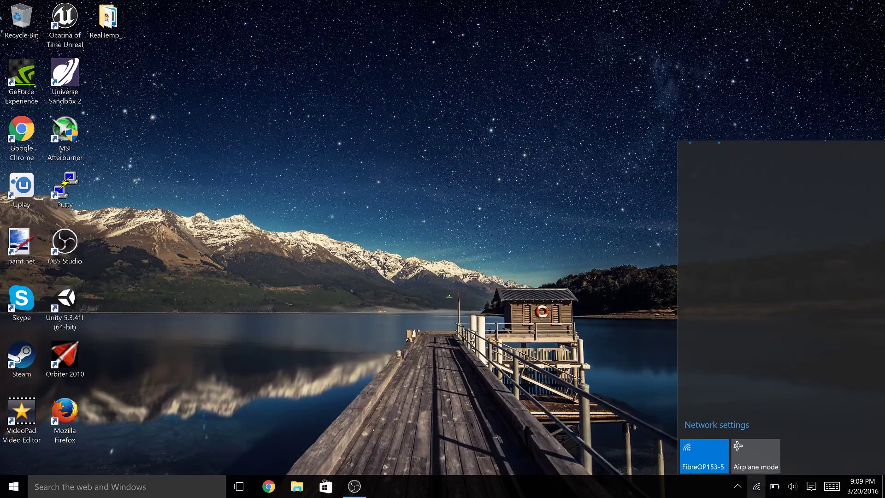
pyautogui.click(588, 401)
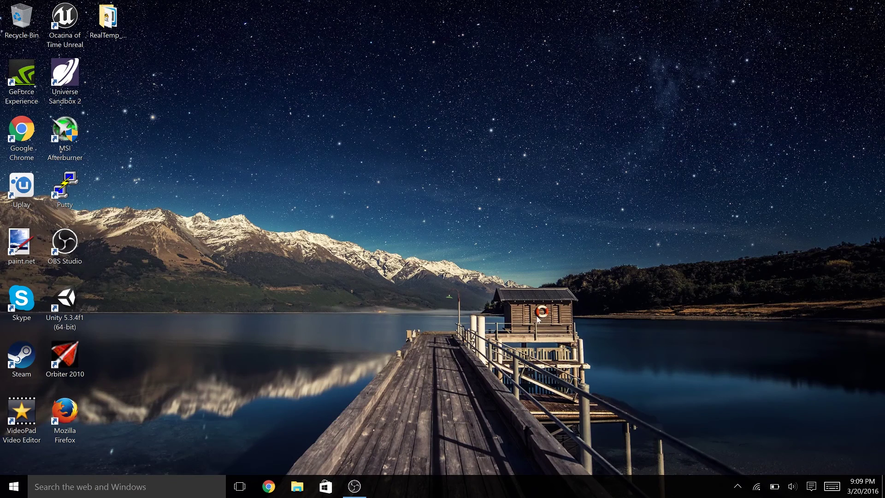
pyautogui.click(297, 487)
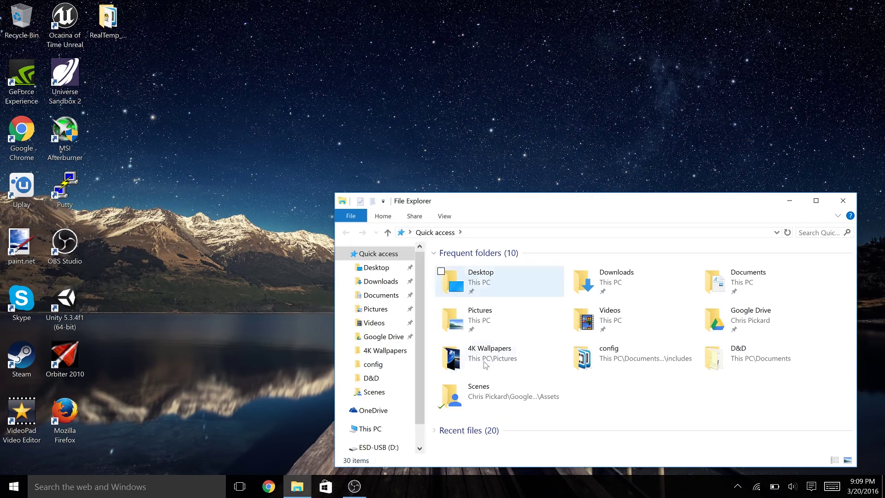
pyautogui.click(401, 449)
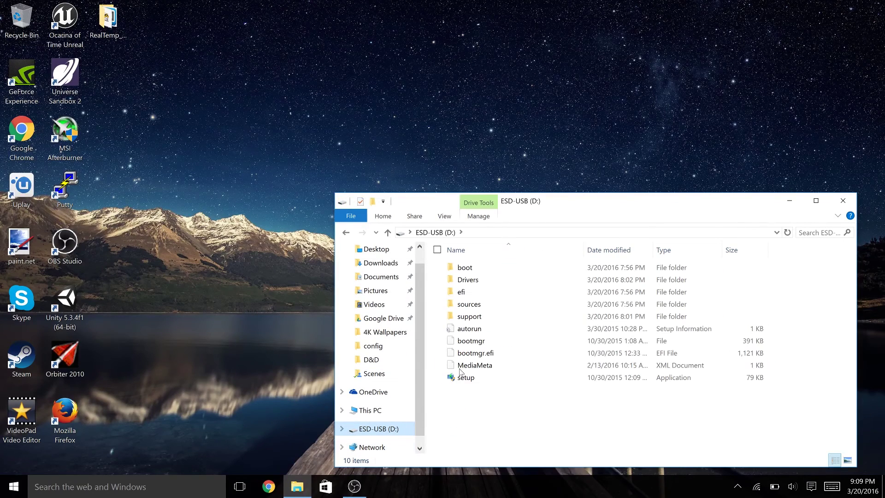
pyautogui.doubleClick(540, 285)
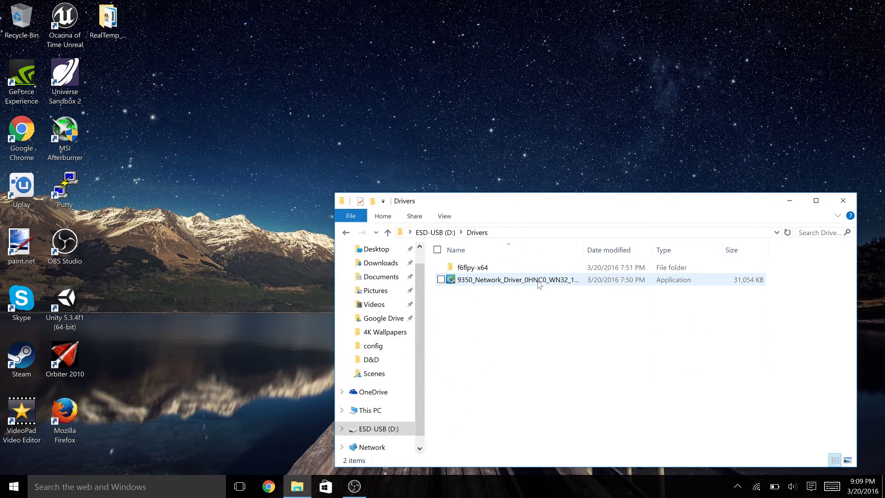
pyautogui.doubleClick(520, 283)
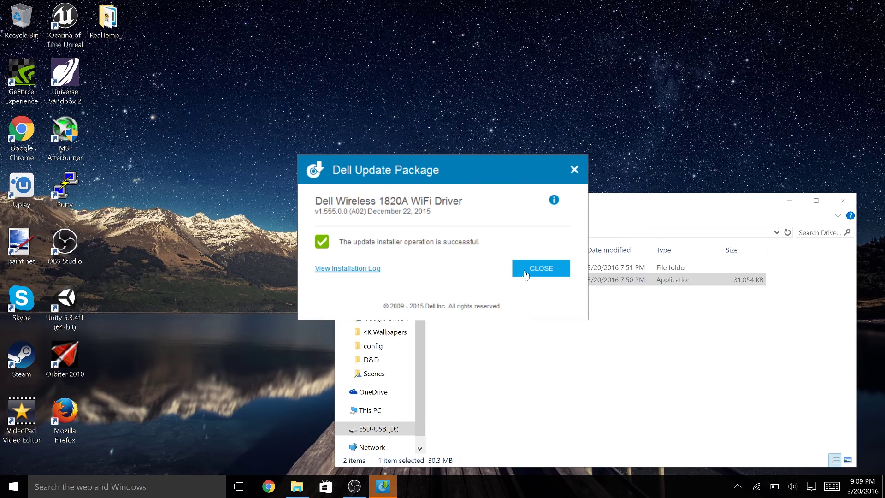
pyautogui.click(526, 273)
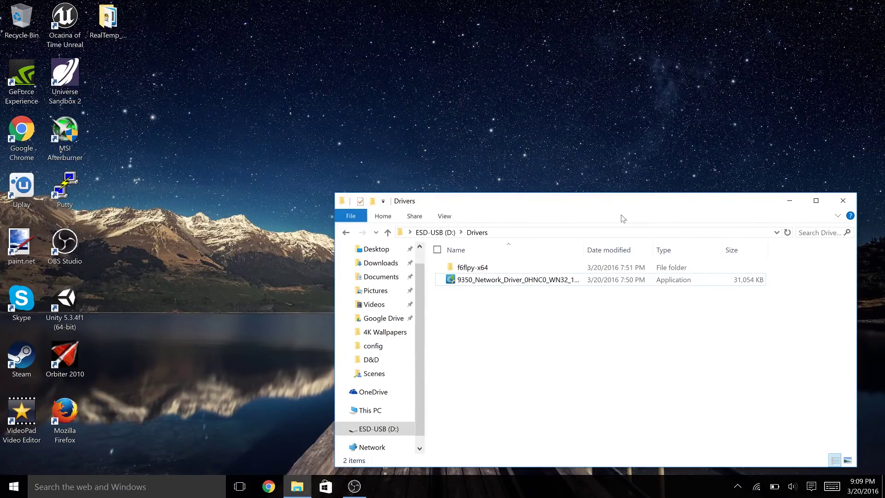
pyautogui.moveTo(620, 204); pyautogui.dragTo(505, 84)
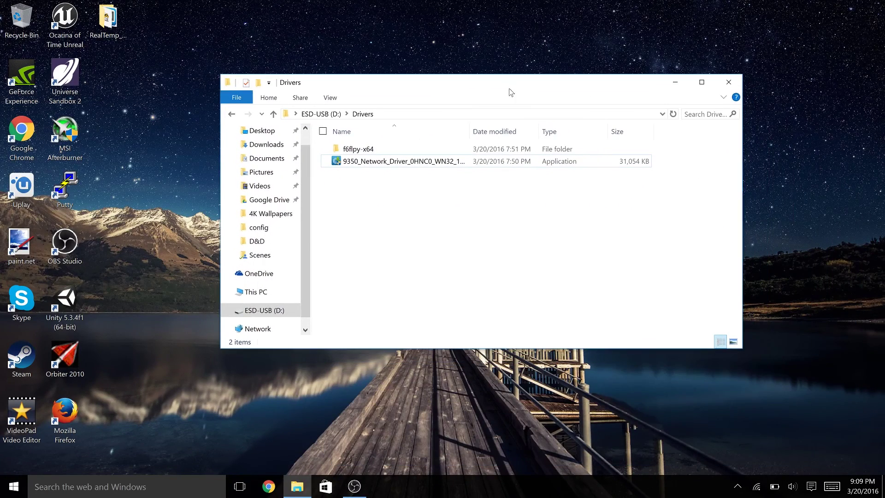
# Bring up the Format settings for the ESD-USB (D:) drive from This PC
pyautogui.click(265, 311)
pyautogui.rightClick(265, 310)
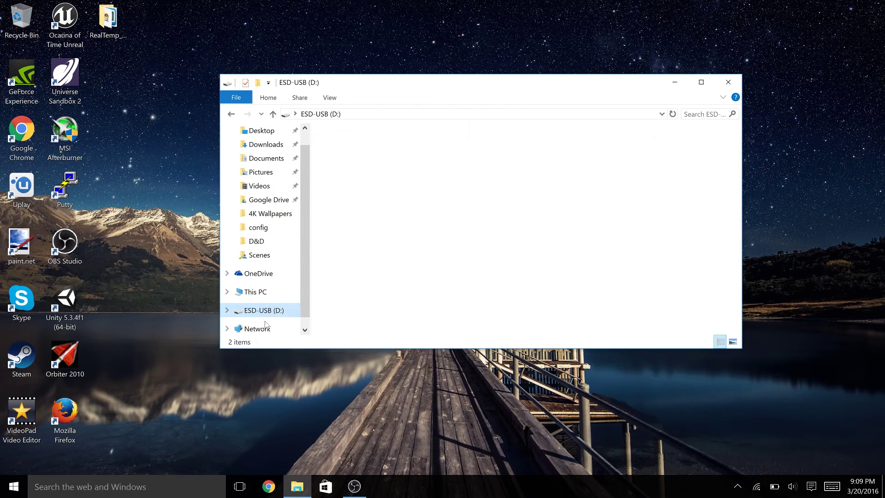
pyautogui.click(269, 294)
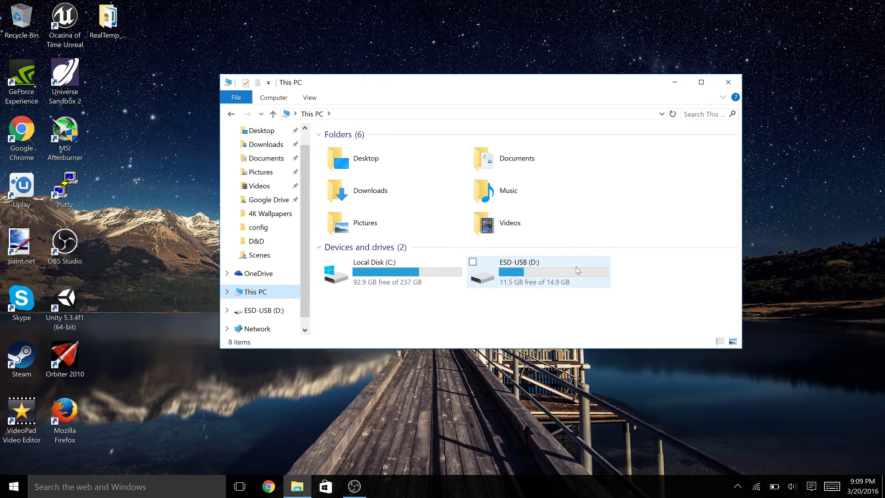
pyautogui.click(521, 282)
pyautogui.rightClick(515, 276)
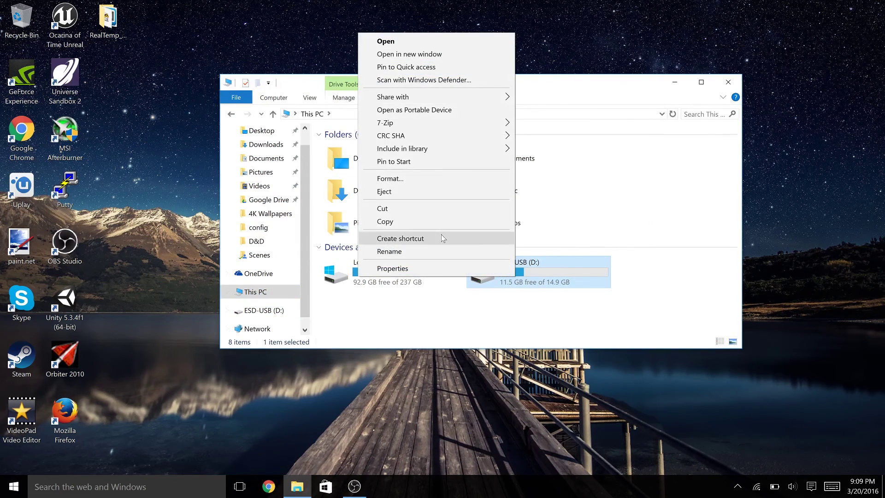
pyautogui.click(462, 178)
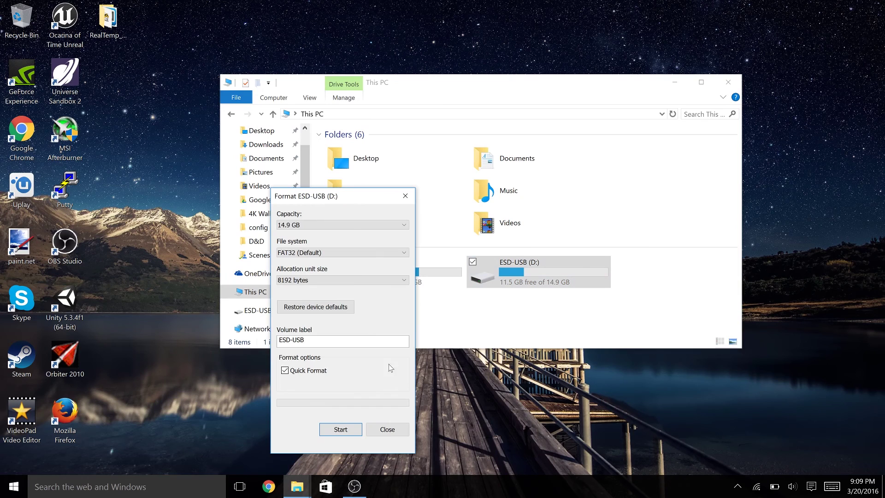
pyautogui.moveTo(363, 195); pyautogui.dragTo(558, 31)
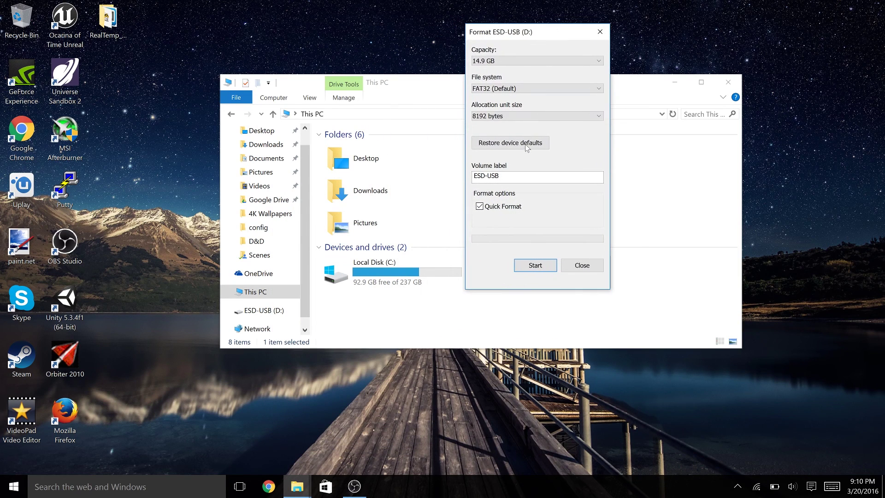
# Format the drive as FAT32, confirm erasing its data, and close the Format window
pyautogui.click(566, 88)
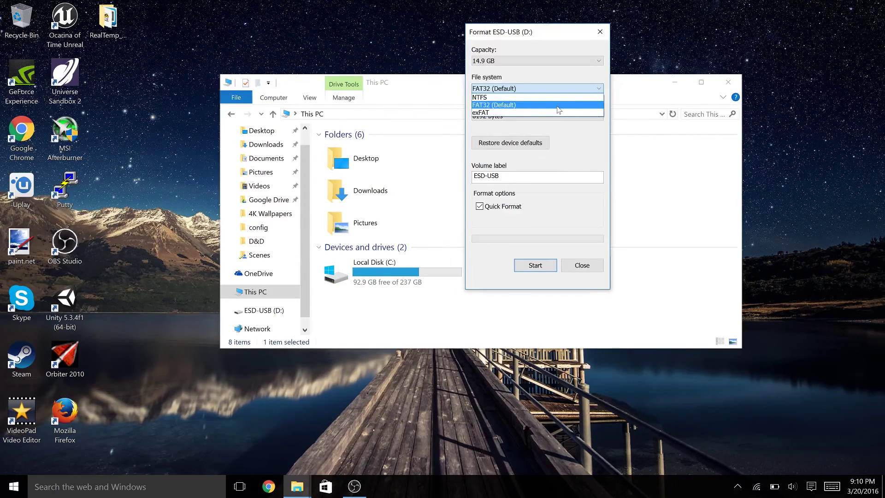
pyautogui.click(585, 170)
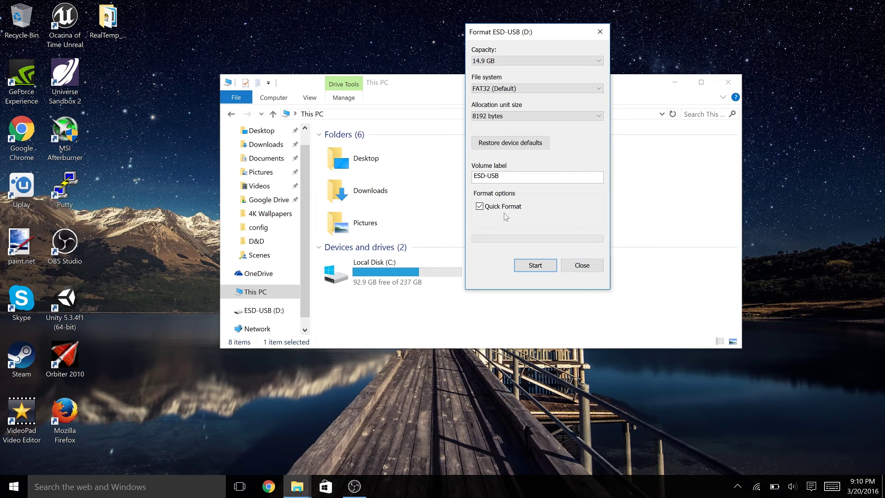
pyautogui.click(535, 268)
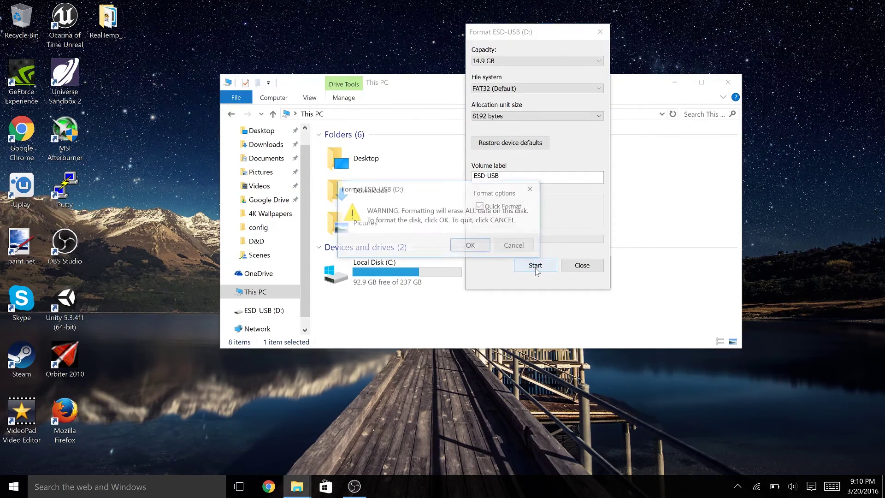
pyautogui.click(489, 250)
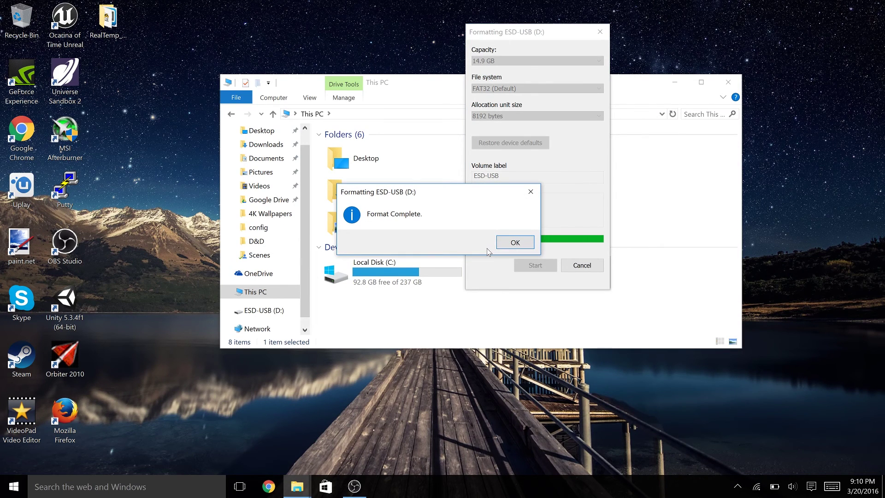
pyautogui.click(511, 243)
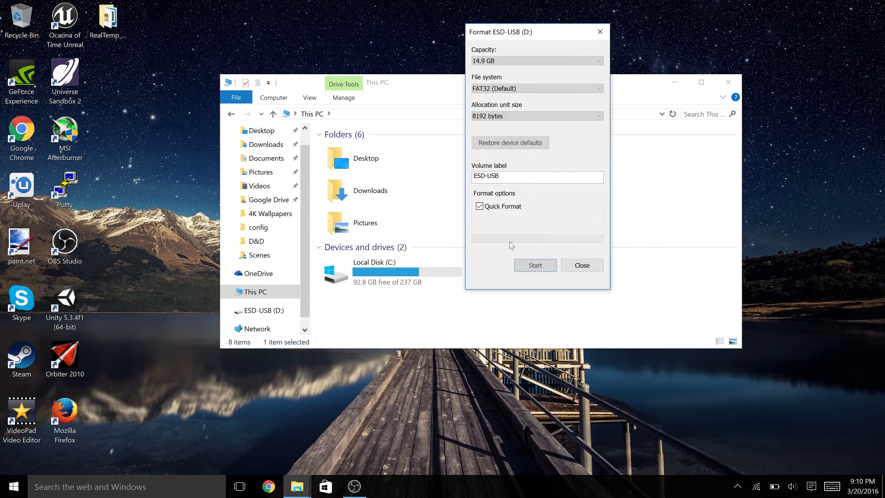
pyautogui.click(580, 266)
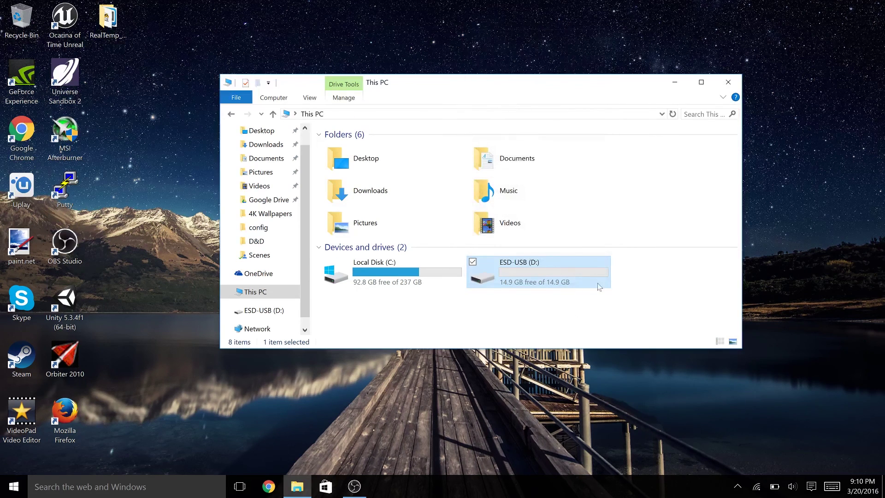
# Reformat the USB drive with the volume label 'My Flash Dr', confirming the data erasure
pyautogui.rightClick(510, 272)
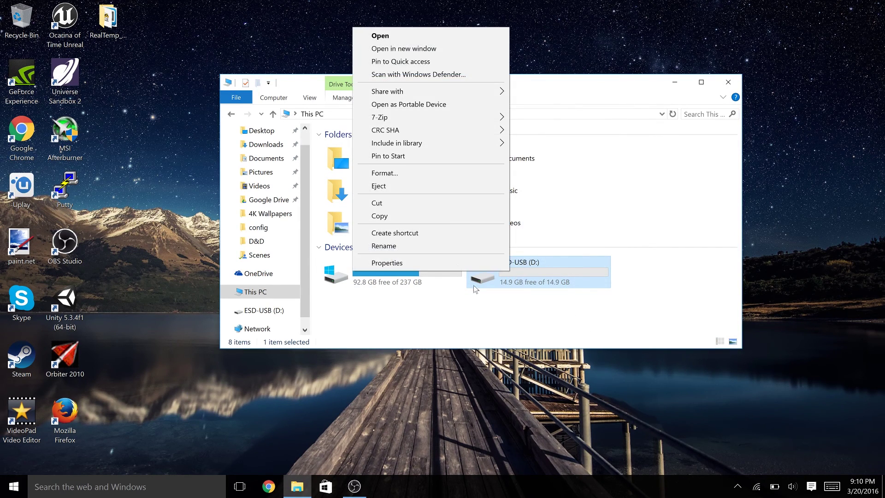
pyautogui.click(492, 179)
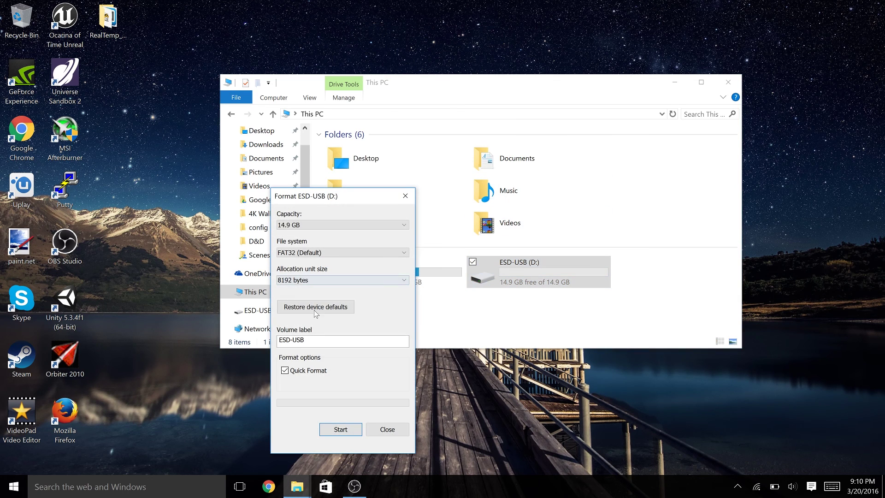
pyautogui.doubleClick(292, 341)
pyautogui.write('My Flash Dr')
pyautogui.click(341, 429)
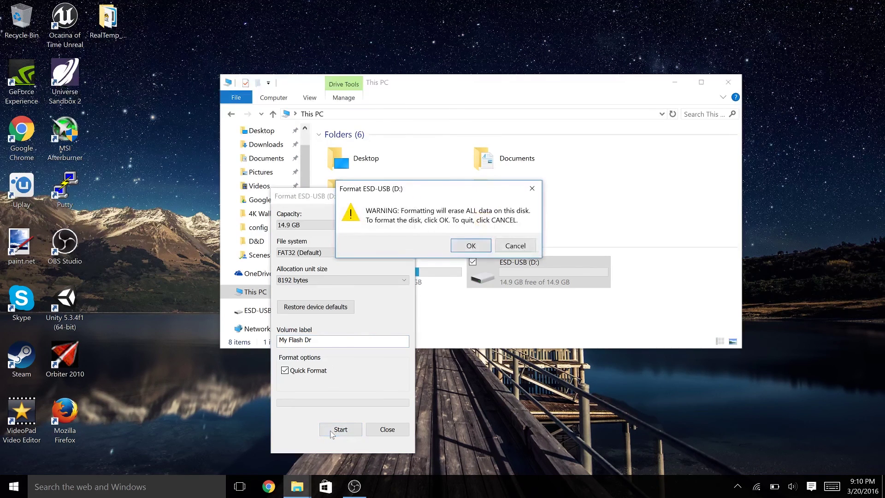
pyautogui.click(470, 246)
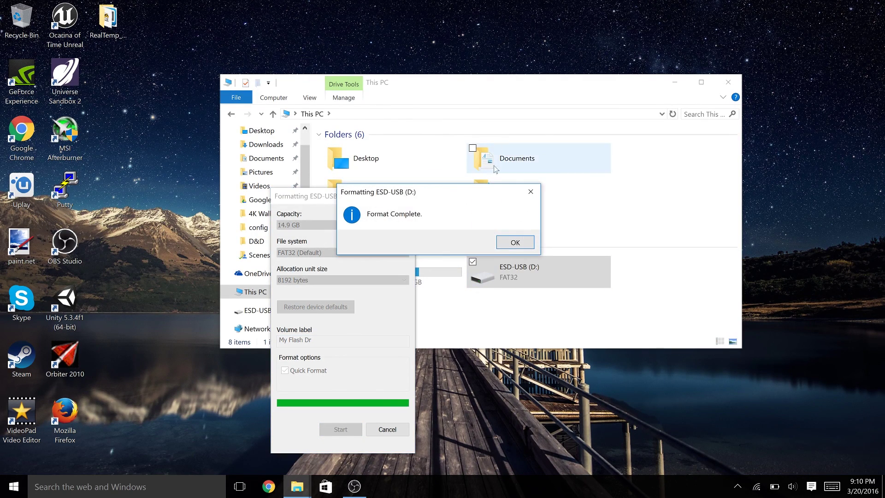
pyautogui.click(514, 242)
pyautogui.click(404, 196)
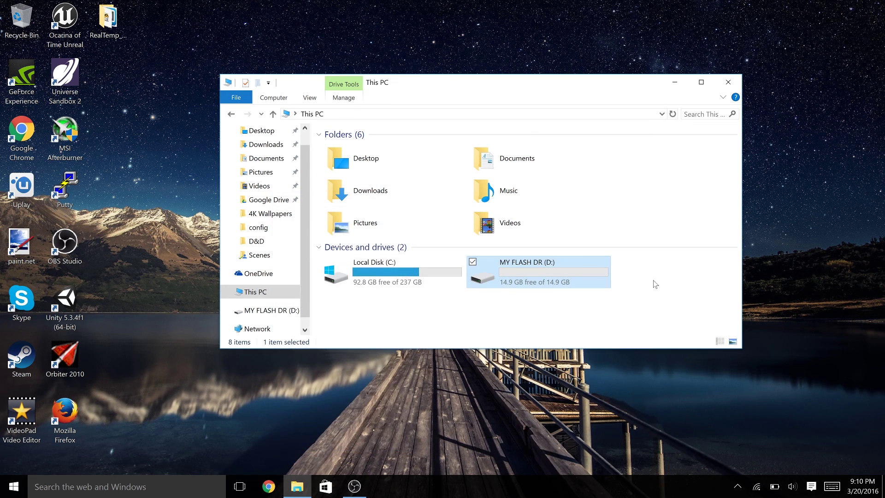
pyautogui.click(665, 291)
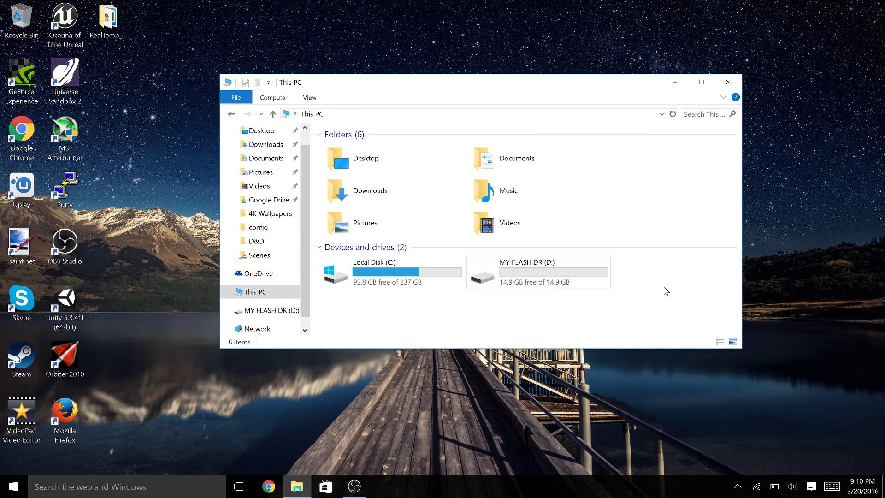